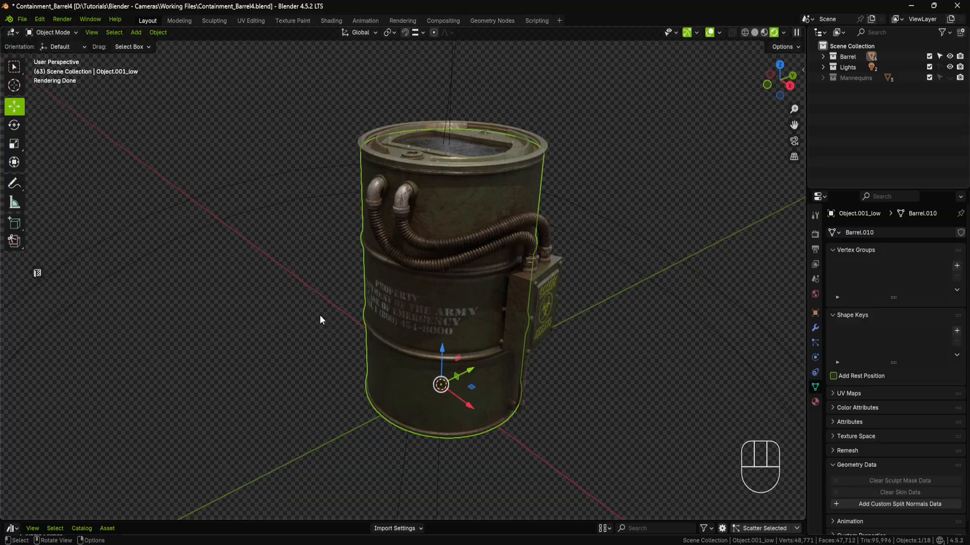
# Add a new camera to the scene with the barrel deselected
pyautogui.click(287, 311)
pyautogui.hotkey('shift', 'a')
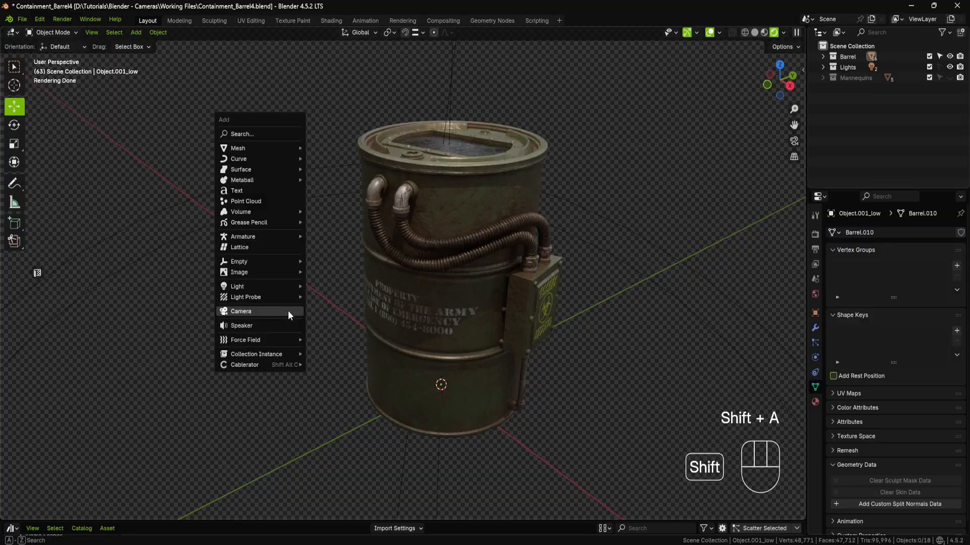
pyautogui.click(254, 311)
# Frame the barrel from an angled front view and align the new camera to that view
pyautogui.moveTo(459, 409); pyautogui.dragTo(528, 392, button='middle')
pyautogui.moveTo(614, 251); pyautogui.dragTo(528, 259, button='middle')
pyautogui.keyDown('shift'); pyautogui.moveTo(588, 258); pyautogui.dragTo(553, 267, button='middle'); pyautogui.keyUp('shift')
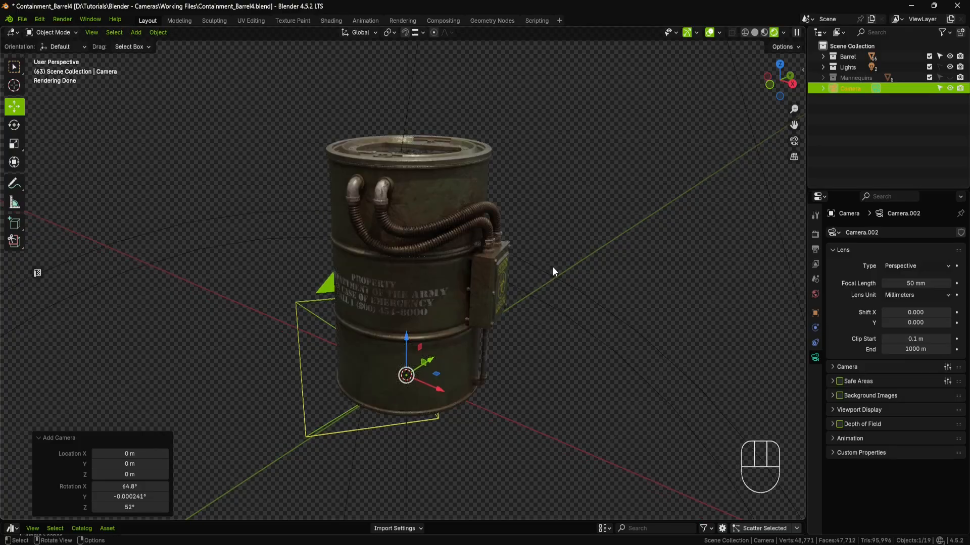
pyautogui.press('ctrl')
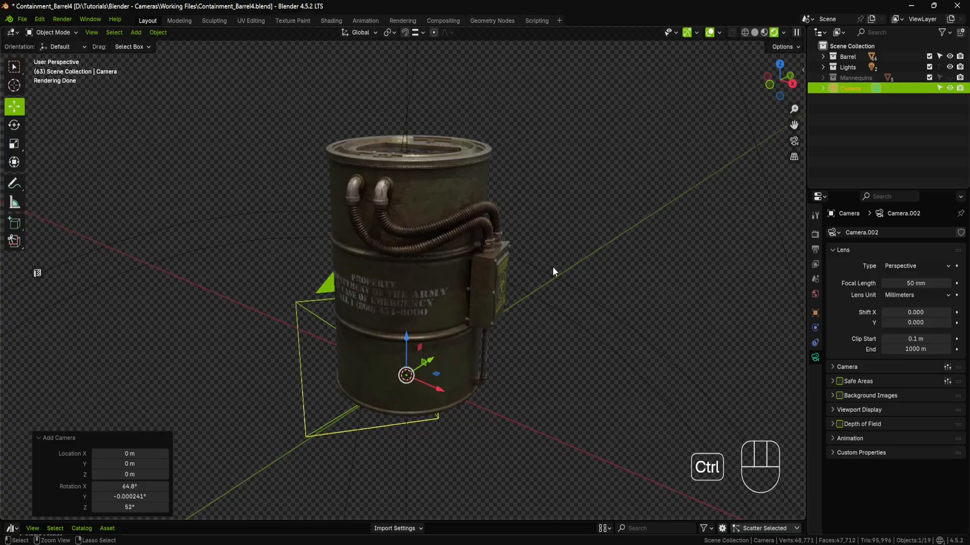
pyautogui.press('ctrl+alt+KP_0')
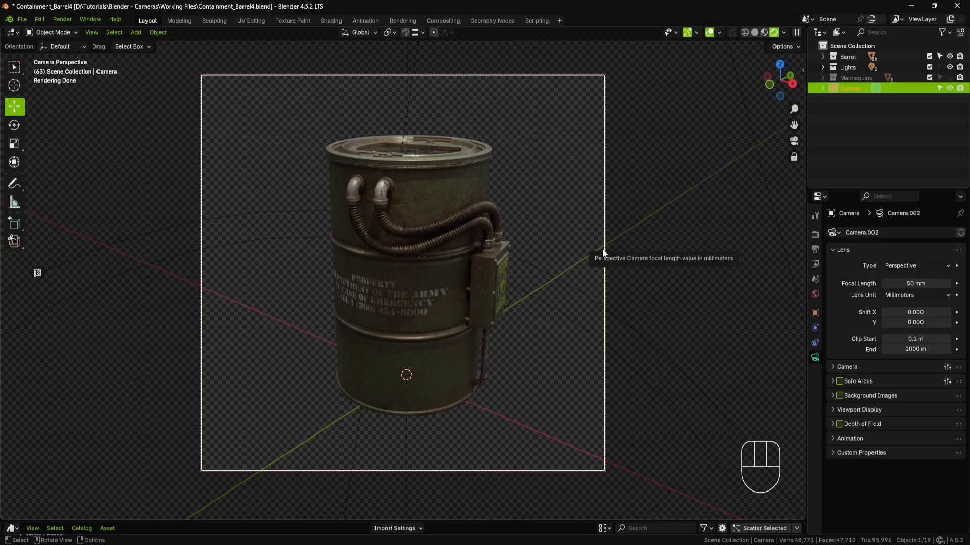
# Inspect the camera's placement relative to the barrel from outside and return to the camera's view
pyautogui.click(568, 266)
pyautogui.press('KP_0')
pyautogui.moveTo(390, 286); pyautogui.dragTo(584, 322, button='middle')
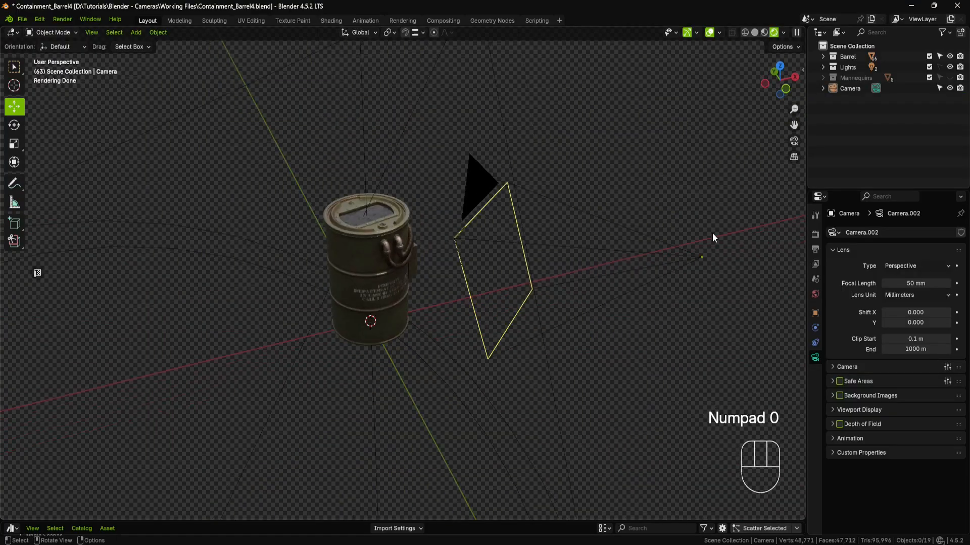
pyautogui.click(700, 257)
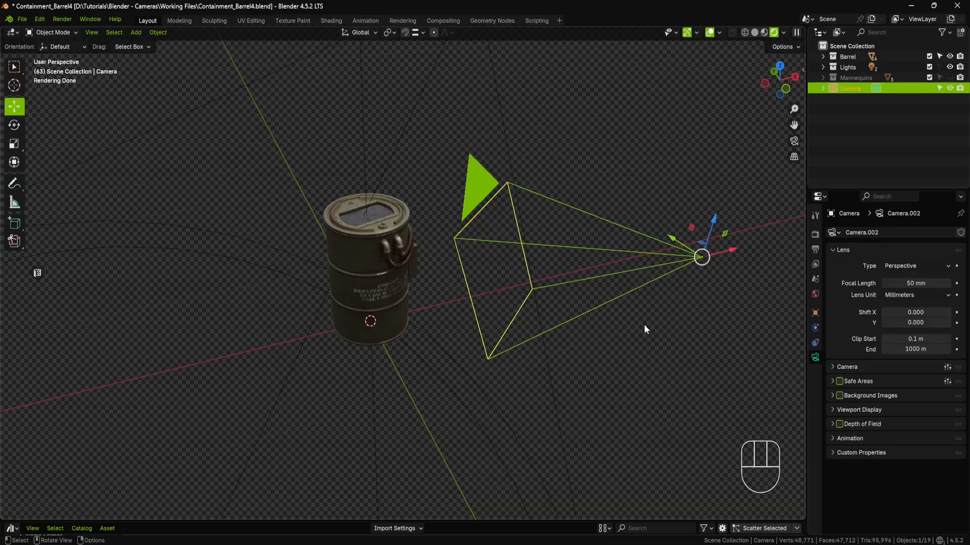
pyautogui.click(644, 329)
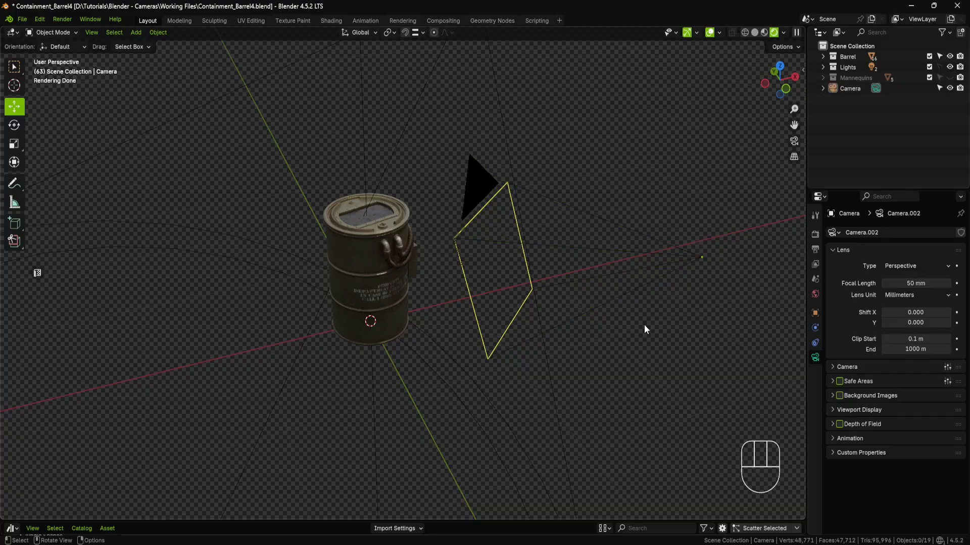
pyautogui.press('KP_0')
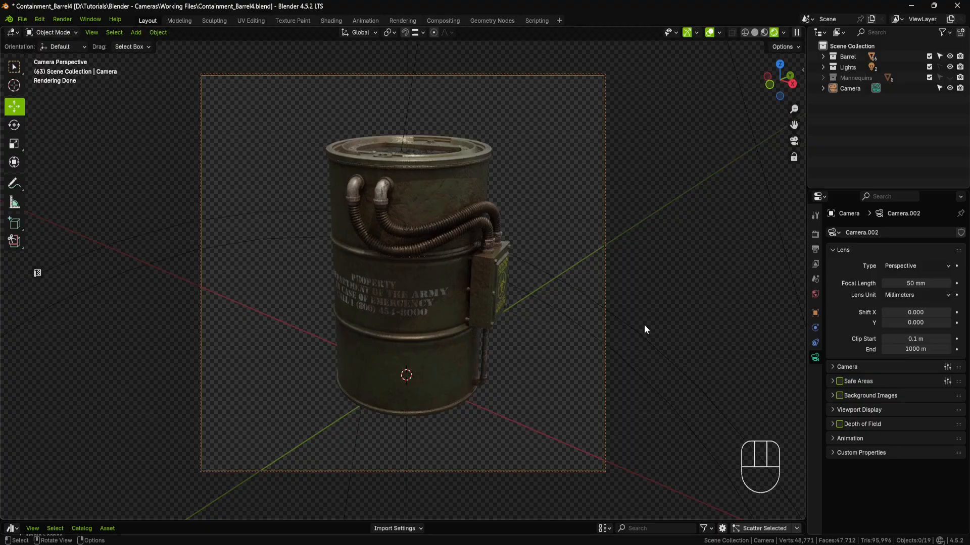
# Show the view lock settings and turn off Camera to View
pyautogui.press('n')
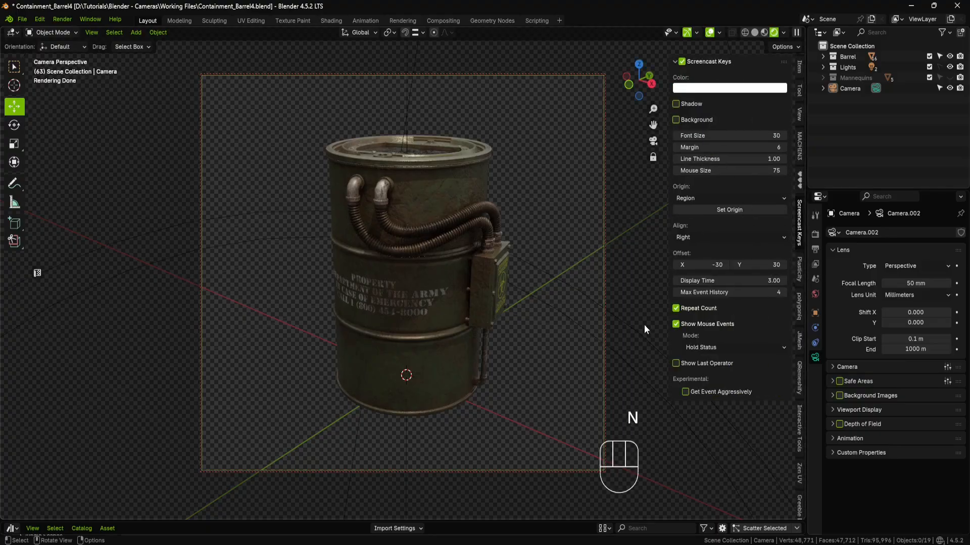
pyautogui.click(799, 115)
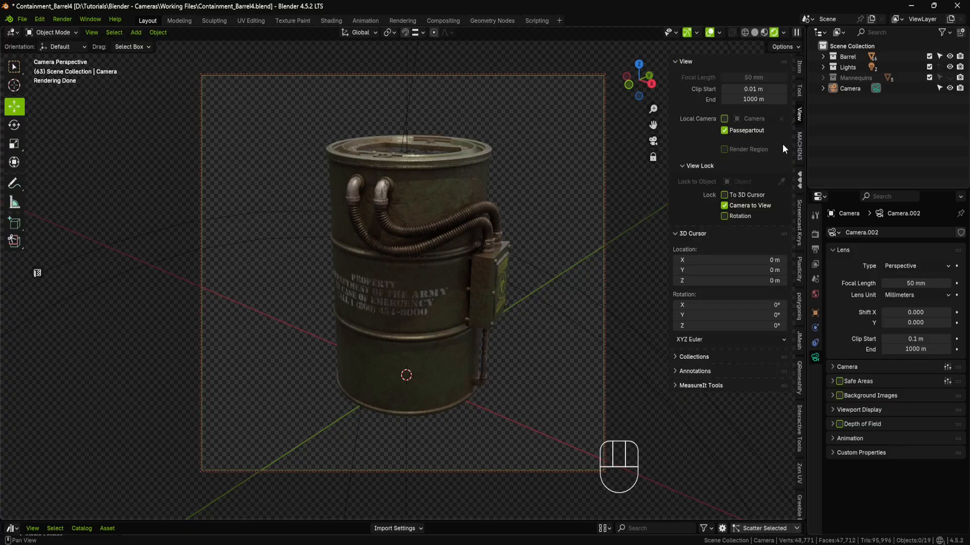
pyautogui.click(745, 206)
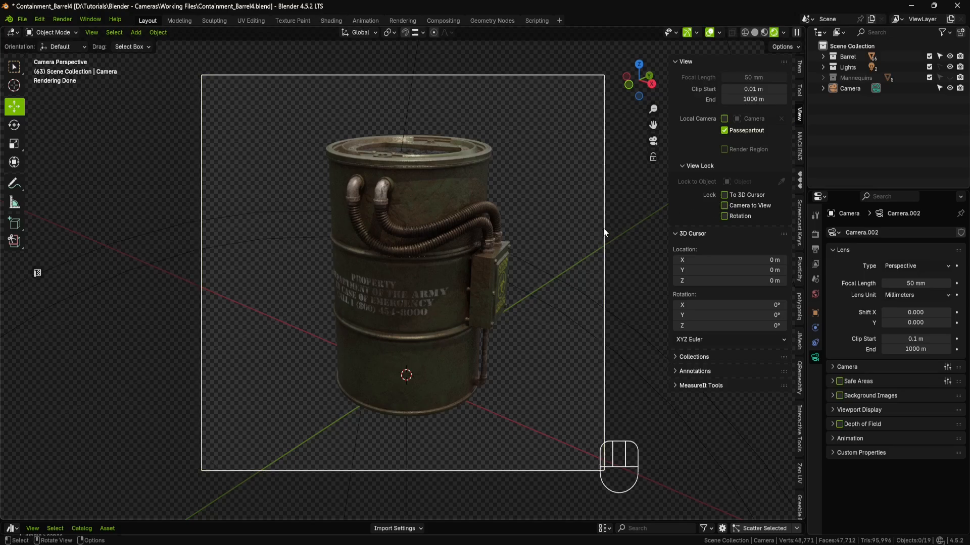
# Examine how navigating behaves with the camera unlocked, leaving the camera's view and returning to it
pyautogui.keyDown('shift'); pyautogui.moveTo(589, 226); pyautogui.dragTo(572, 240, button='middle'); pyautogui.keyUp('shift')
pyautogui.scroll(4, 566, 242)
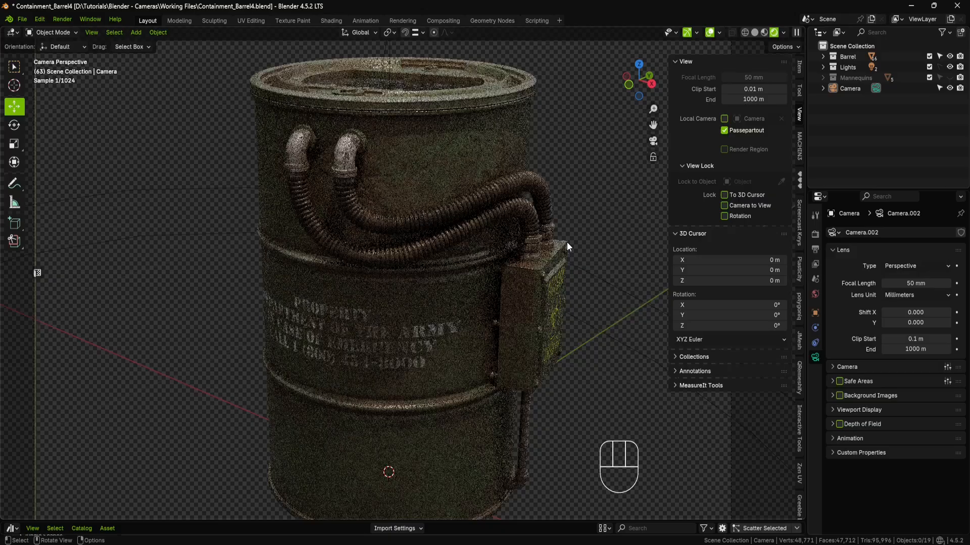
pyautogui.scroll(-4, 566, 241)
pyautogui.scroll(3, 565, 244)
pyautogui.scroll(-3, 565, 244)
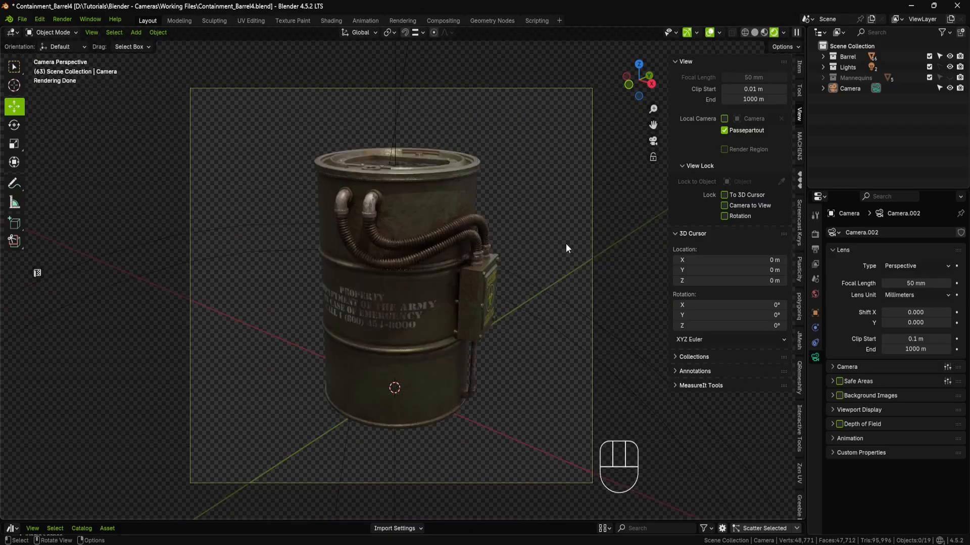
pyautogui.moveTo(580, 232); pyautogui.dragTo(557, 250, button='middle')
pyautogui.scroll(-2, 557, 250)
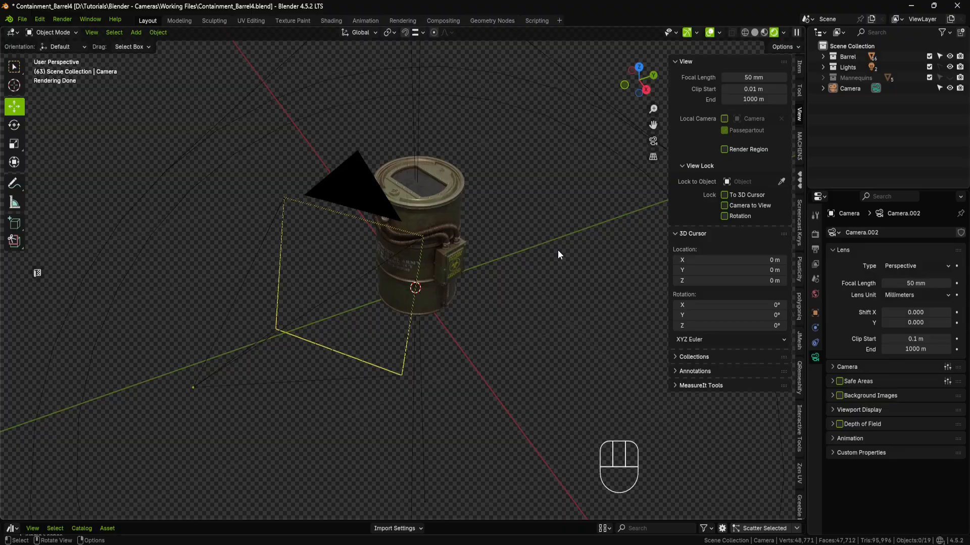
pyautogui.press('KP_0')
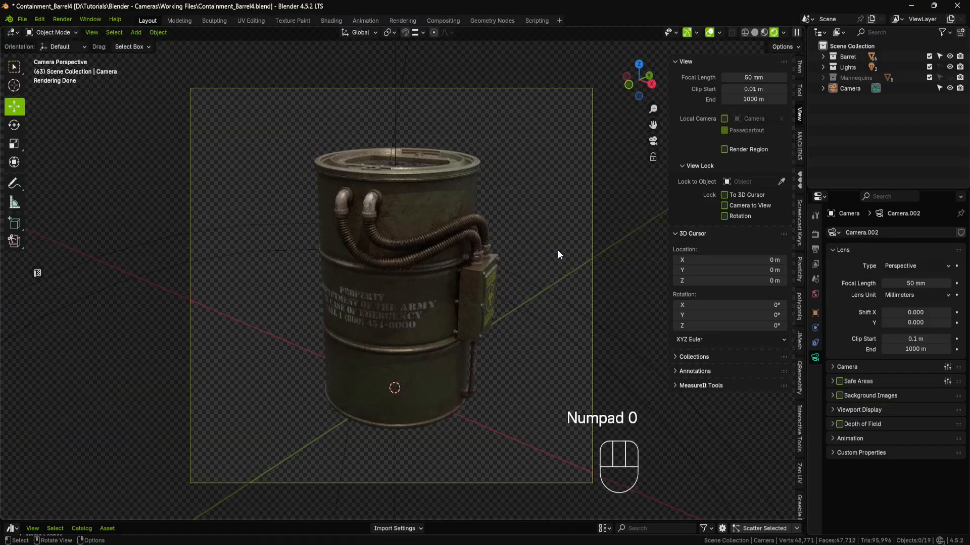
# Enable the Camera to View lock and reposition the camera slightly closer to the barrel
pyautogui.click(725, 206)
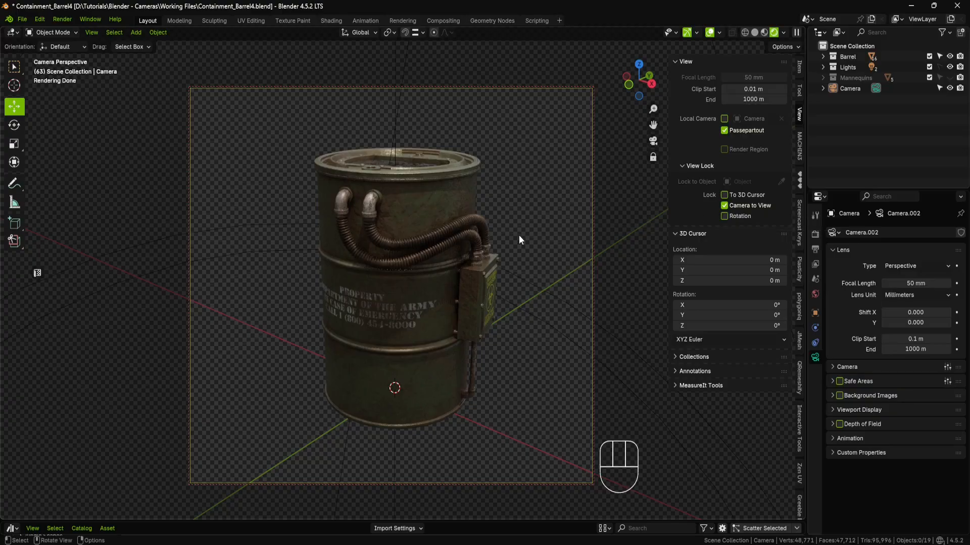
pyautogui.keyDown('shift'); pyautogui.moveTo(529, 232); pyautogui.dragTo(480, 265, button='middle'); pyautogui.keyUp('shift')
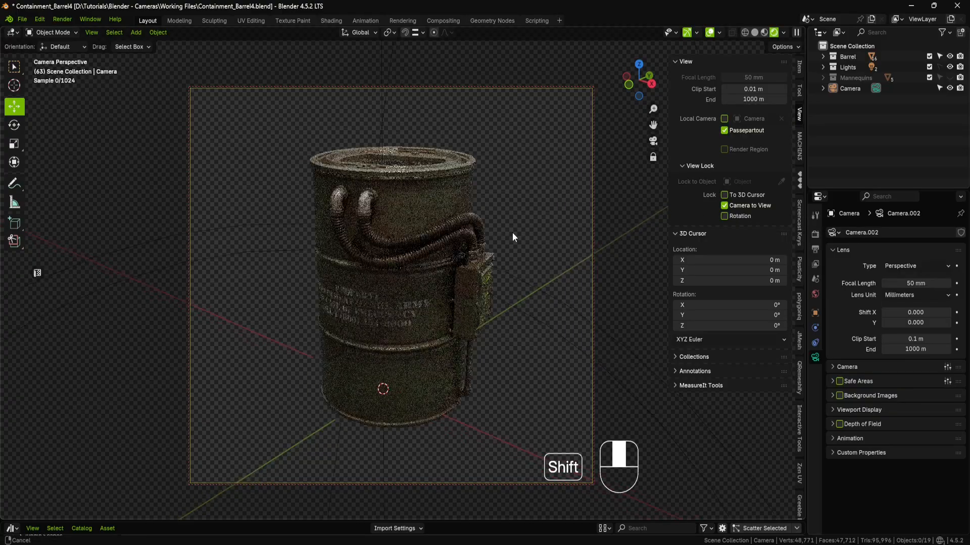
pyautogui.scroll(1, 496, 237)
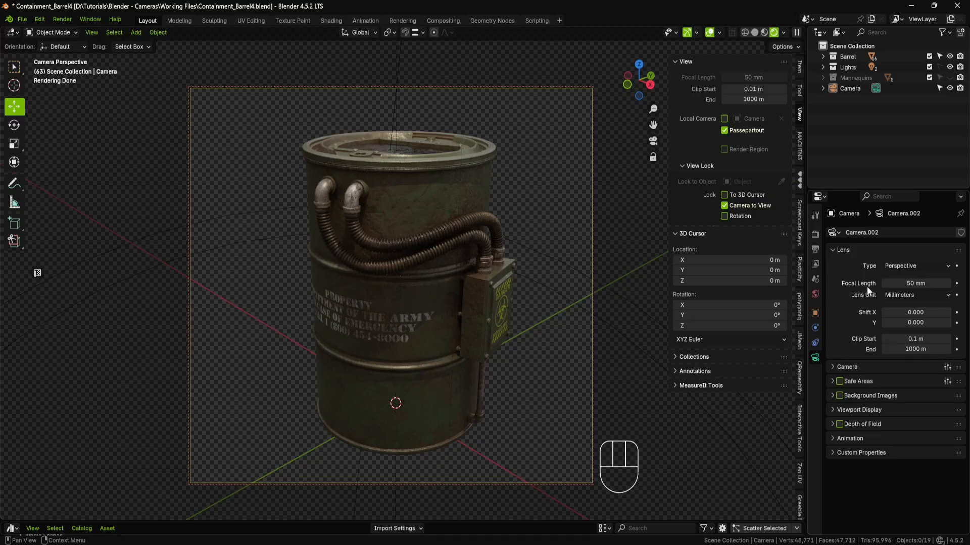
# Set the camera's focal length to 200 mm and pull the camera back until the whole barrel is framed
pyautogui.click(915, 284)
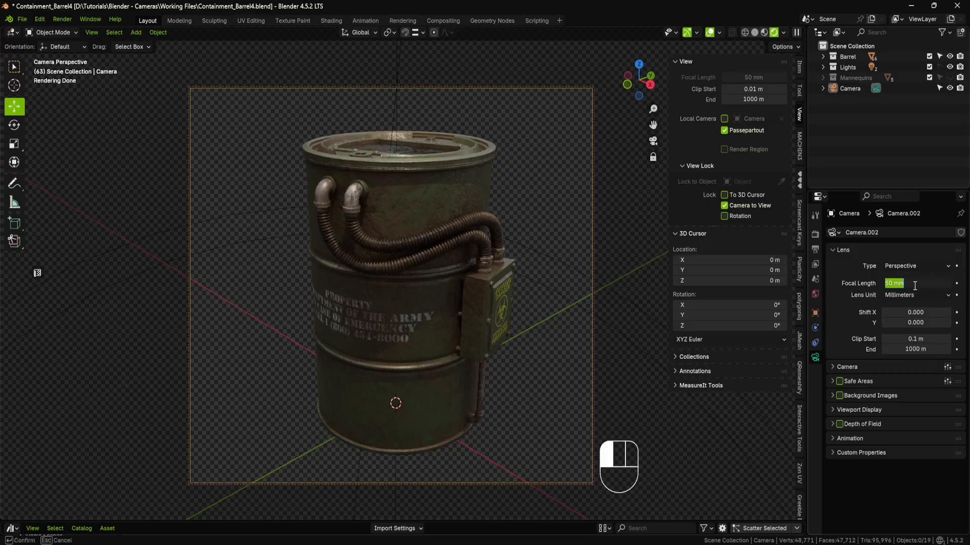
pyautogui.write('200')
pyautogui.press('Return')
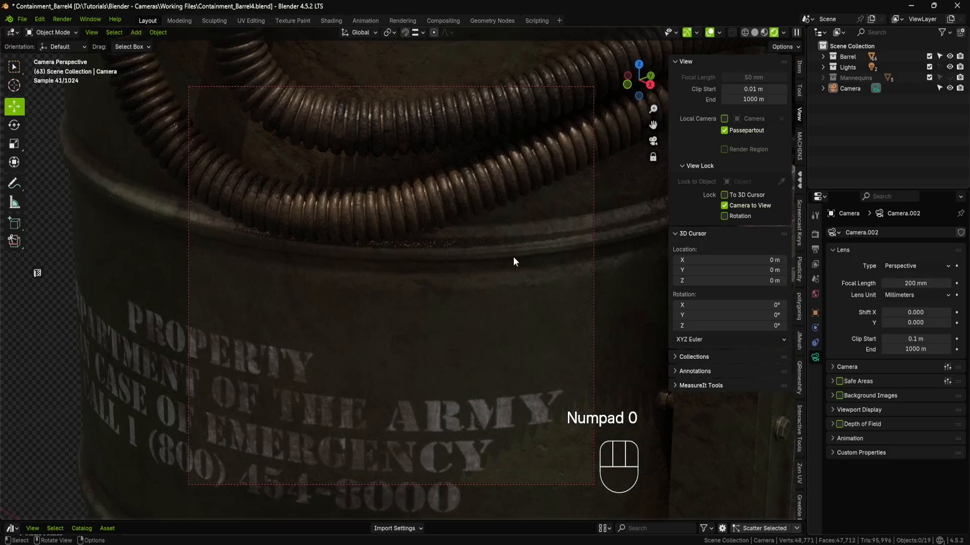
pyautogui.scroll(-10, 459, 261)
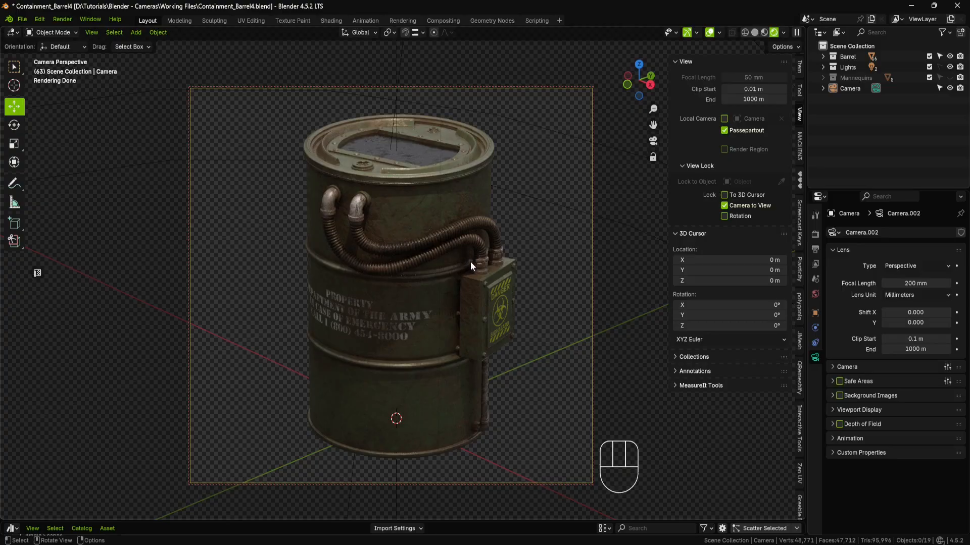
# Set the camera's focal length to 10 mm and move the camera in close around the barrel
pyautogui.click(902, 283)
pyautogui.write('10')
pyautogui.press('Return')
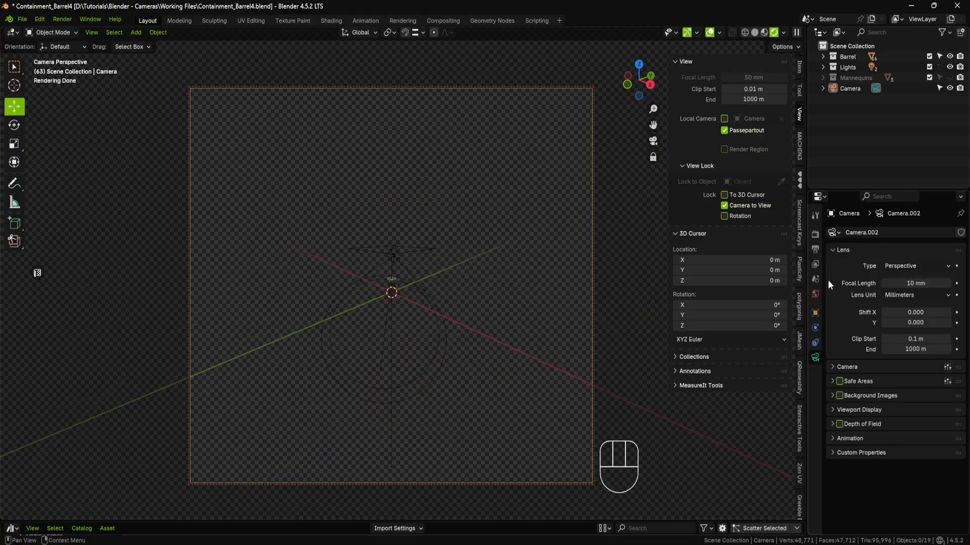
pyautogui.scroll(8, 404, 290)
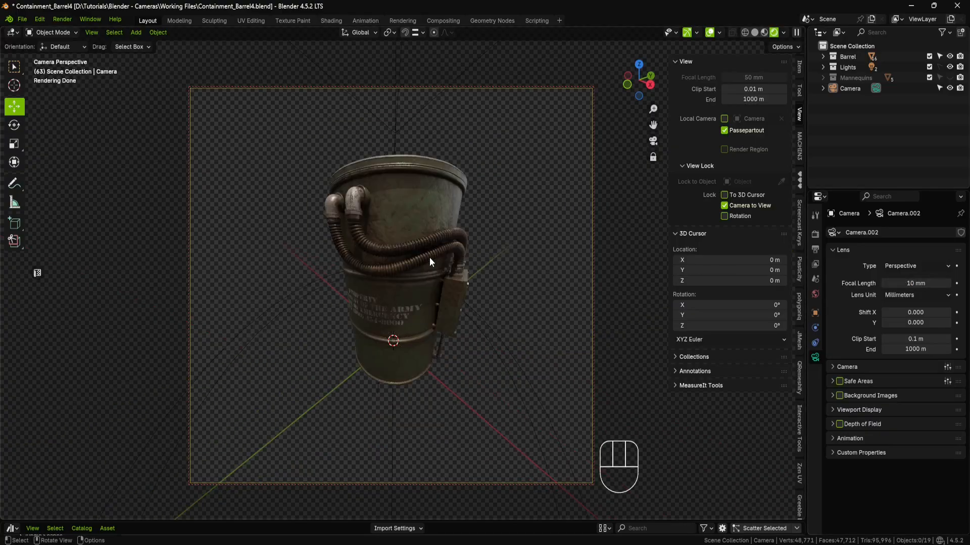
pyautogui.moveTo(441, 254); pyautogui.dragTo(454, 271, button='middle')
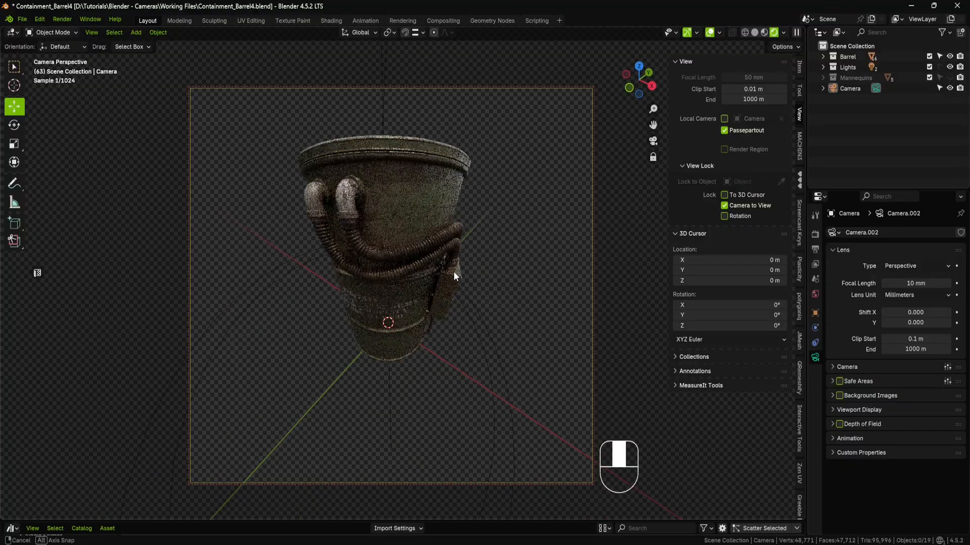
# Set the camera's focal length to 25 mm and reframe the barrel from slightly above
pyautogui.moveTo(909, 283); pyautogui.dragTo(944, 283)
pyautogui.scroll(-2, 459, 270)
pyautogui.keyDown('shift'); pyautogui.moveTo(459, 270); pyautogui.dragTo(462, 308, button='middle'); pyautogui.keyUp('shift')
pyautogui.moveTo(463, 308); pyautogui.dragTo(455, 288, button='middle')
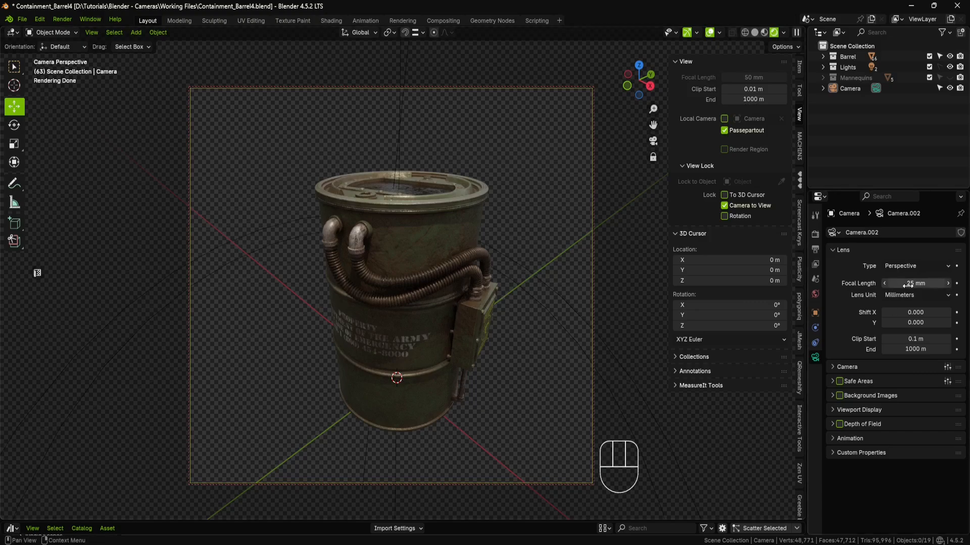
# Set the camera's focal length to 30 mm and adjust the angle to recentre the barrel
pyautogui.moveTo(907, 285); pyautogui.dragTo(917, 285)
pyautogui.moveTo(513, 286)
pyautogui.mouseDown(button='middle')
pyautogui.moveTo(512, 275)
pyautogui.moveTo(504, 285)
pyautogui.mouseUp(button='middle')
pyautogui.moveTo(516, 329)
pyautogui.keyDown('shift'); pyautogui.mouseDown(button='middle')
pyautogui.moveTo(516, 320)
pyautogui.moveTo(506, 325)
pyautogui.mouseUp(button='middle'); pyautogui.keyUp('shift')
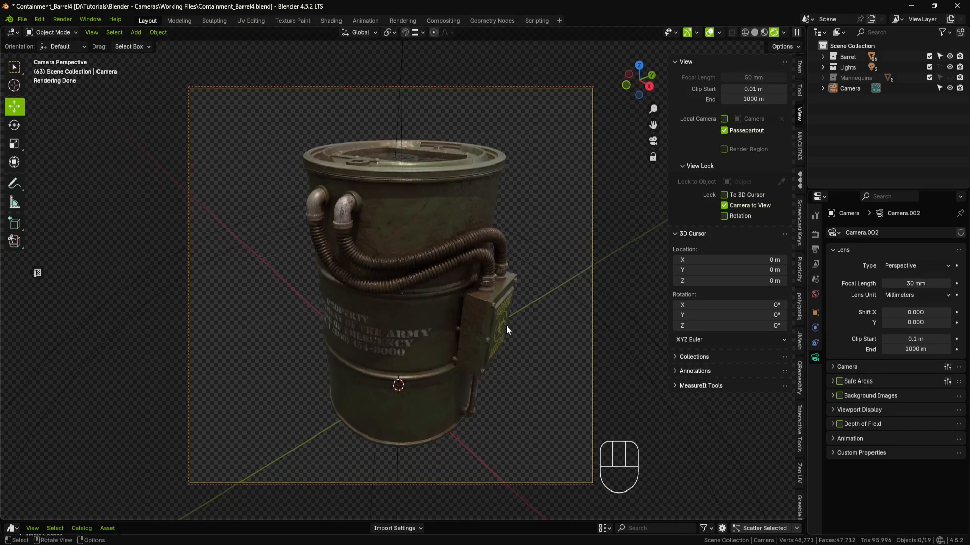
# Rename the camera object to Main Camera
pyautogui.doubleClick(849, 90)
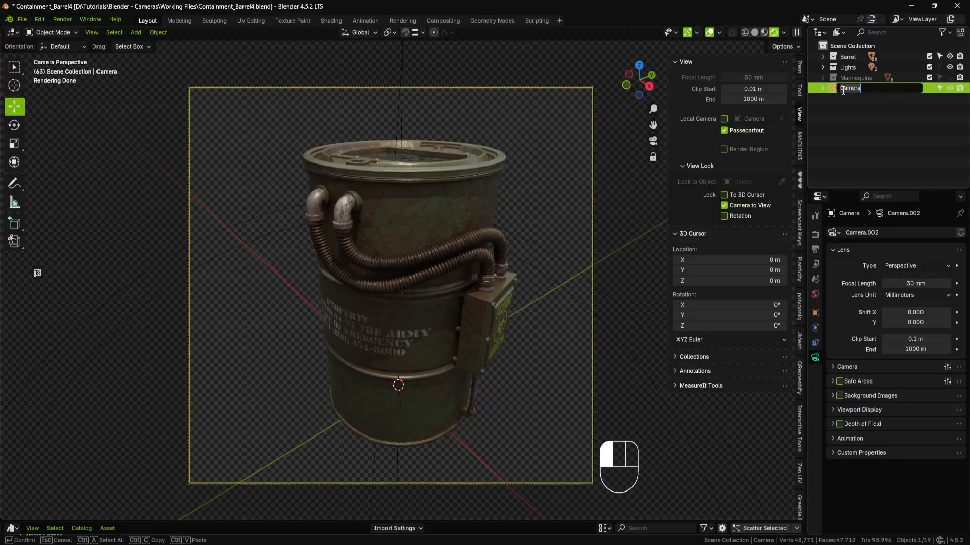
pyautogui.press('Home')
pyautogui.write('Main')
pyautogui.click(853, 111)
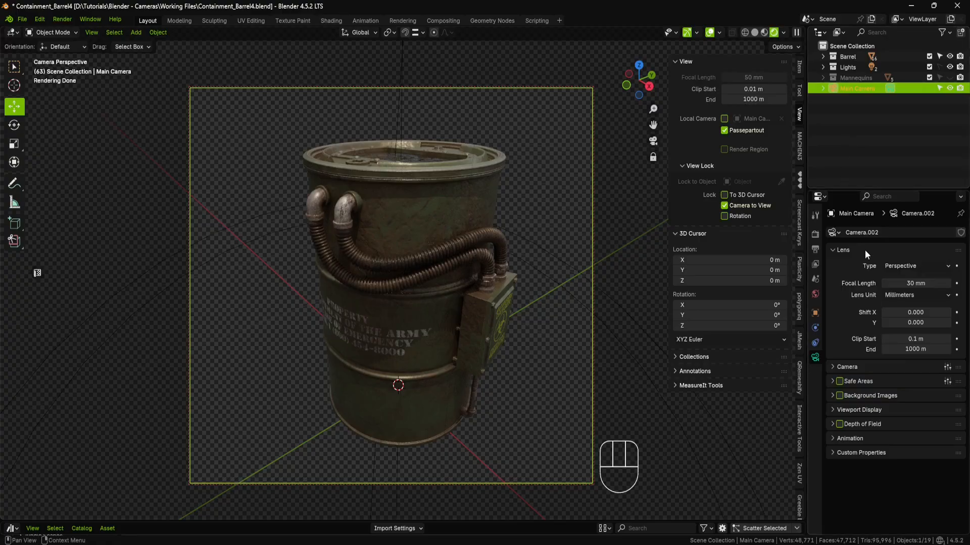
# Set Main Camera's focal length to 40 mm, recentre the barrel in the frame and clear the selection
pyautogui.click(916, 284)
pyautogui.write('40')
pyautogui.press('Return')
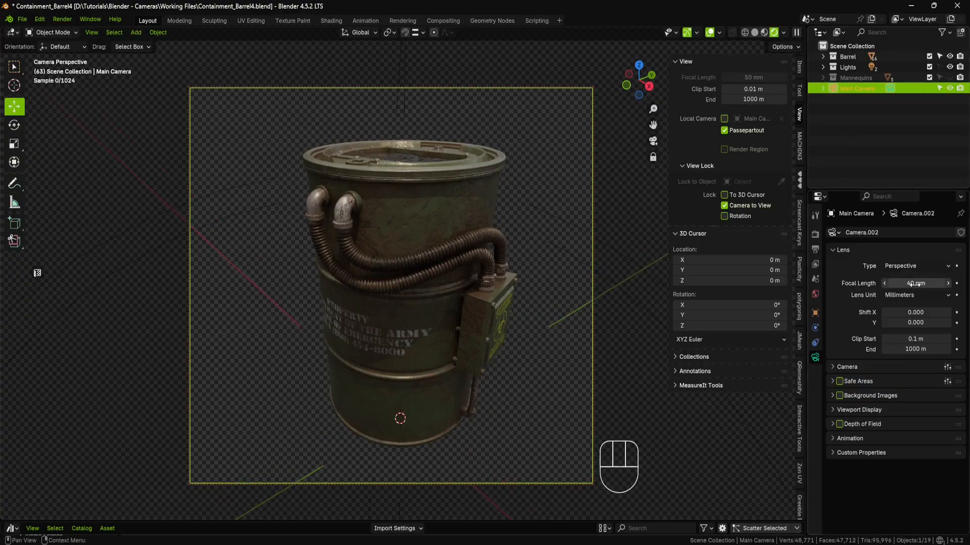
pyautogui.scroll(-1, 492, 246)
pyautogui.keyDown('shift'); pyautogui.moveTo(492, 247); pyautogui.dragTo(477, 224, button='middle'); pyautogui.keyUp('shift')
pyautogui.scroll(-1, 492, 242)
pyautogui.click(475, 230)
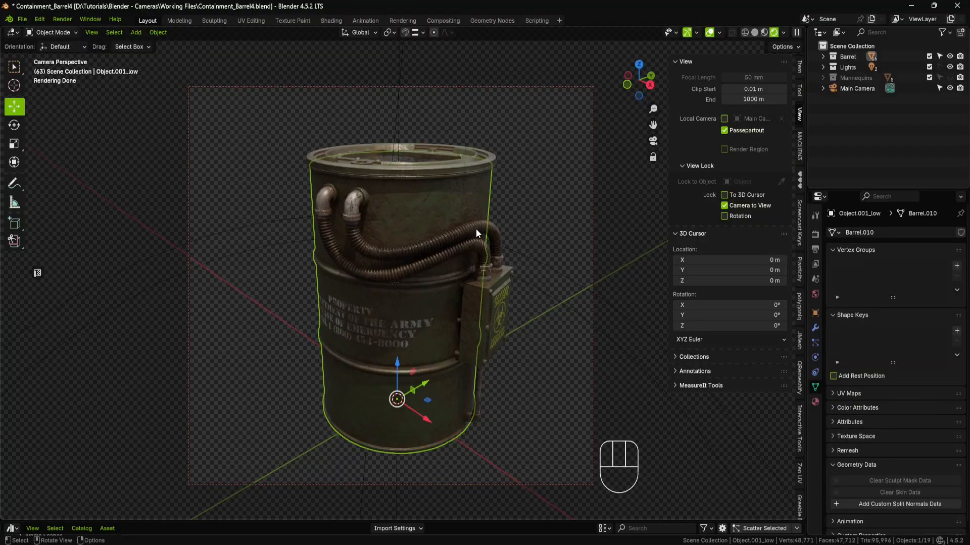
pyautogui.click(532, 215)
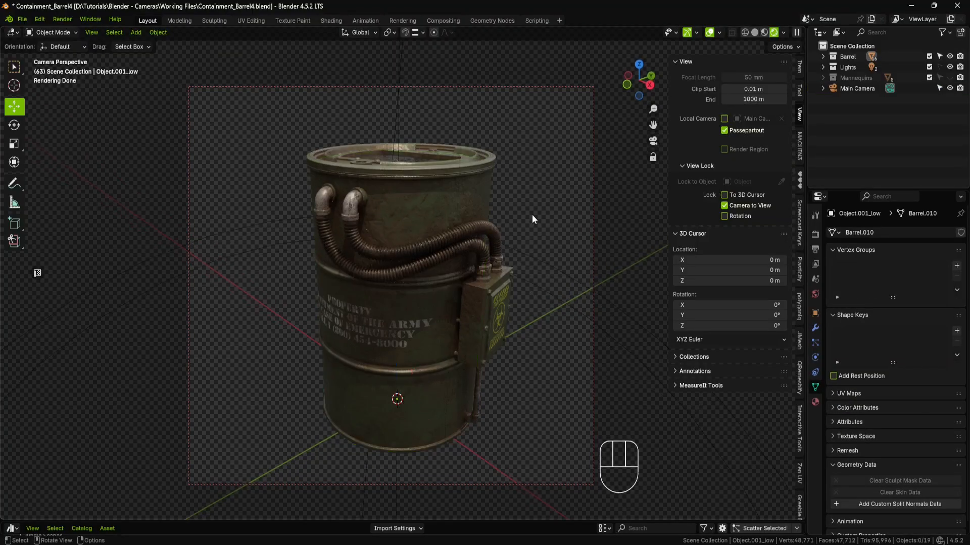
# Set the output resolution's Y value to 2560 px and dolly the camera slightly closer to the barrel
pyautogui.click(815, 250)
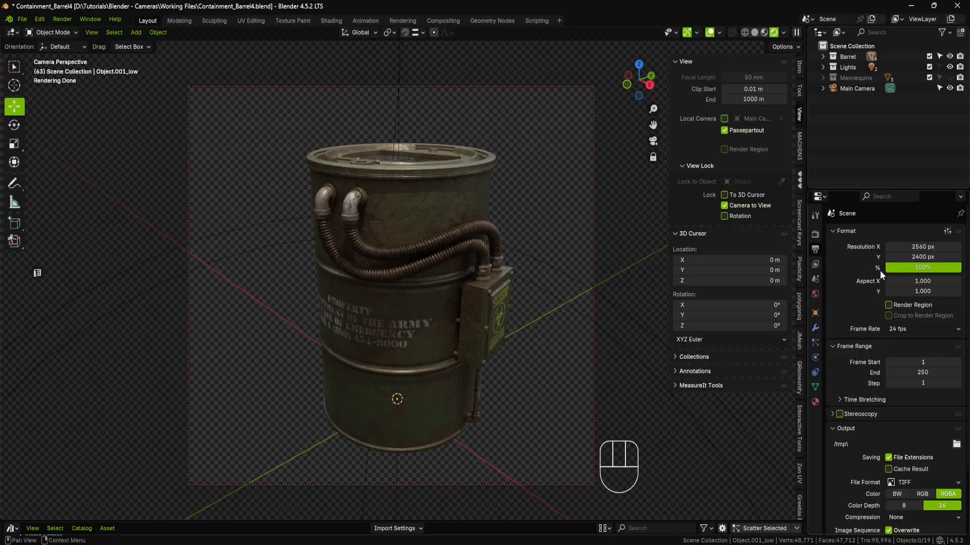
pyautogui.click(920, 258)
pyautogui.write('2560')
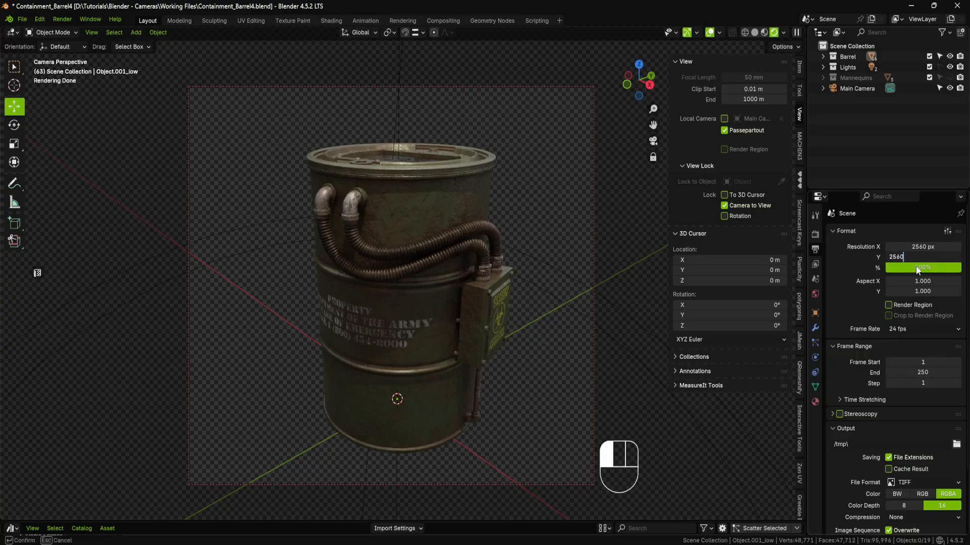
pyautogui.press('Return')
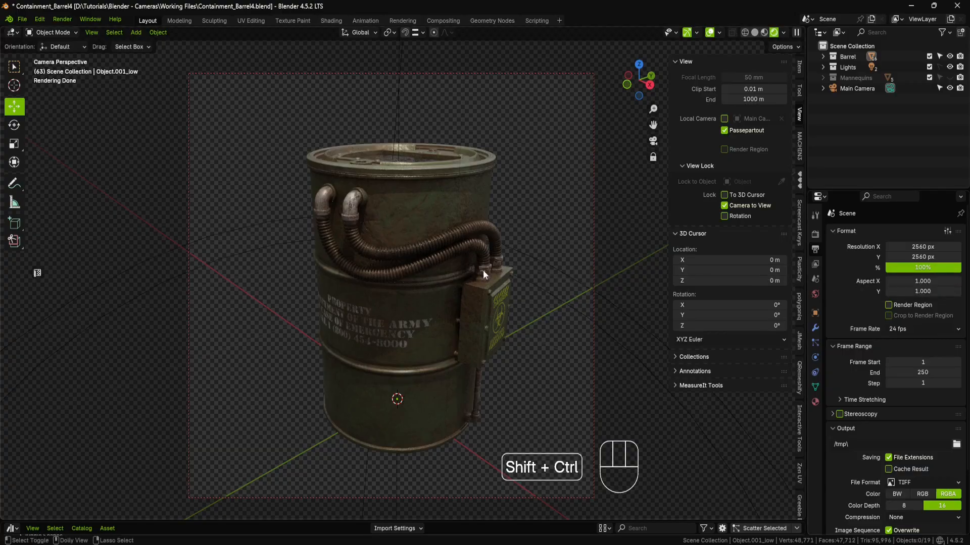
pyautogui.keyDown('ctrl'); pyautogui.keyDown('shift'); pyautogui.moveTo(483, 270); pyautogui.dragTo(491, 268, button='middle'); pyautogui.keyUp('shift'); pyautogui.keyUp('ctrl')
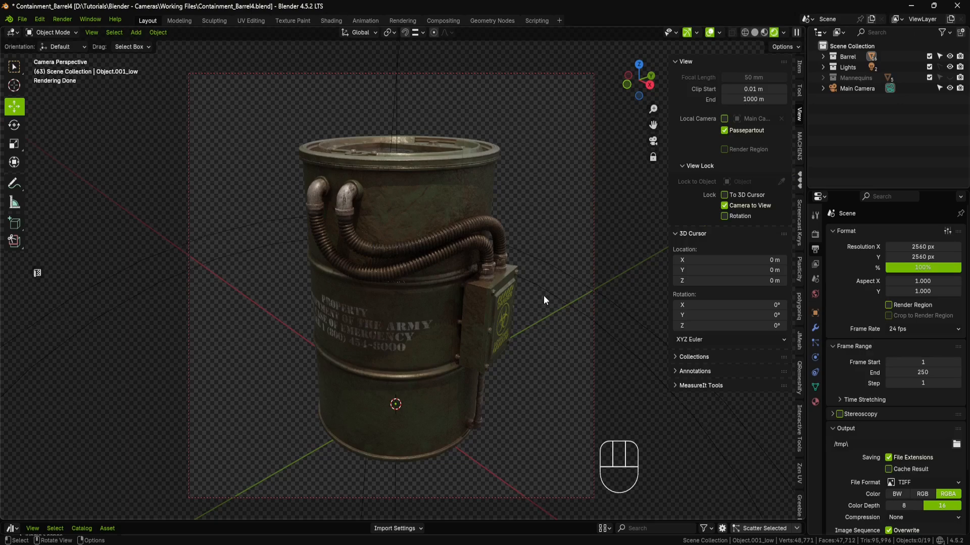
# Unlock the camera from the view and set Main Camera's passepartout opacity to 1.000
pyautogui.click(724, 205)
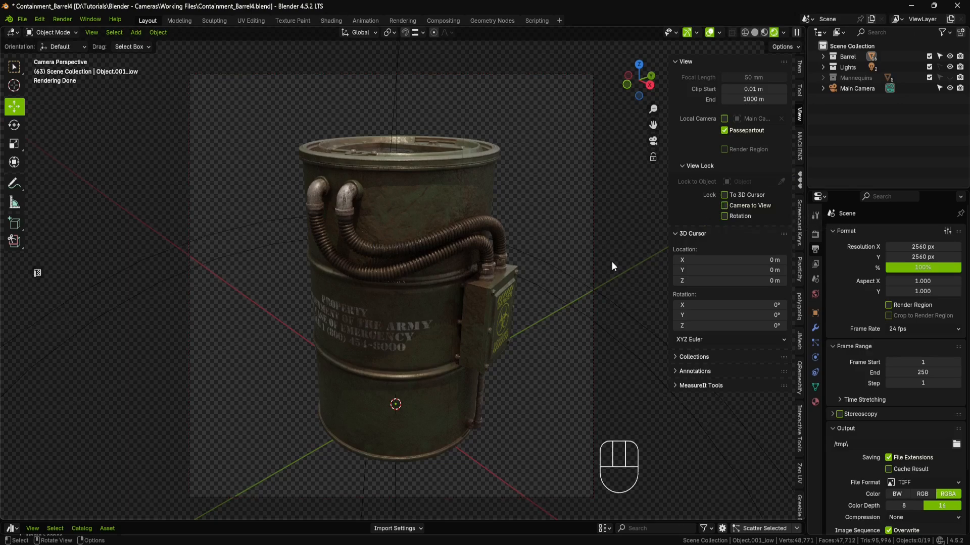
pyautogui.click(843, 88)
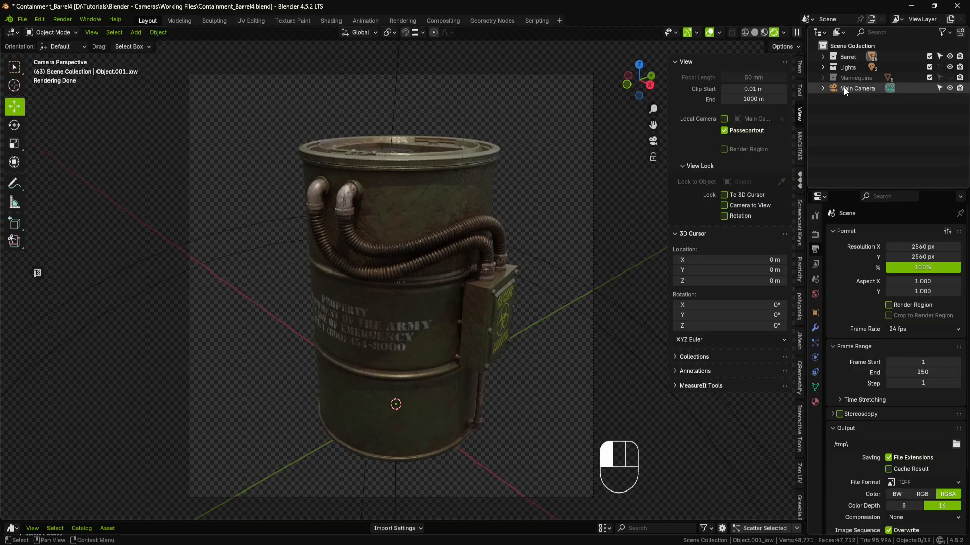
pyautogui.click(815, 357)
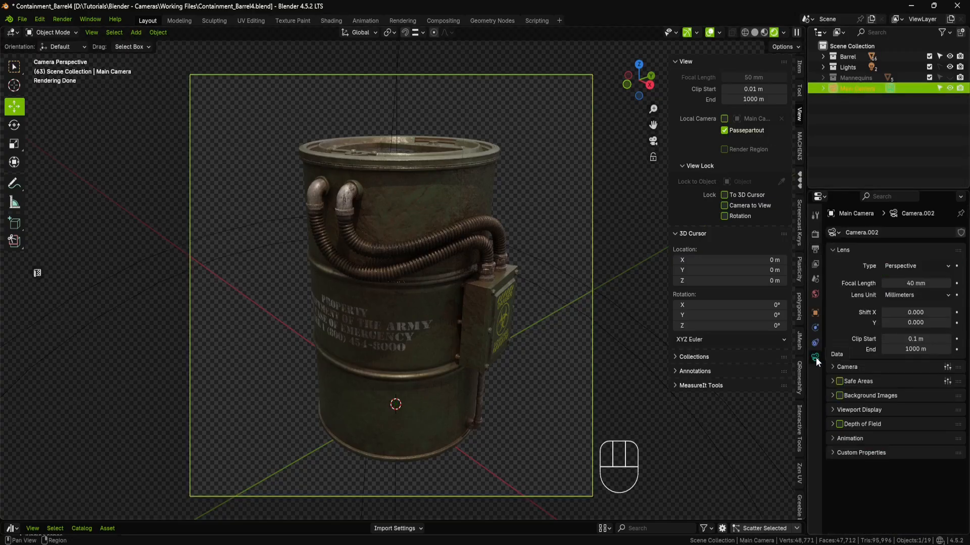
pyautogui.click(834, 410)
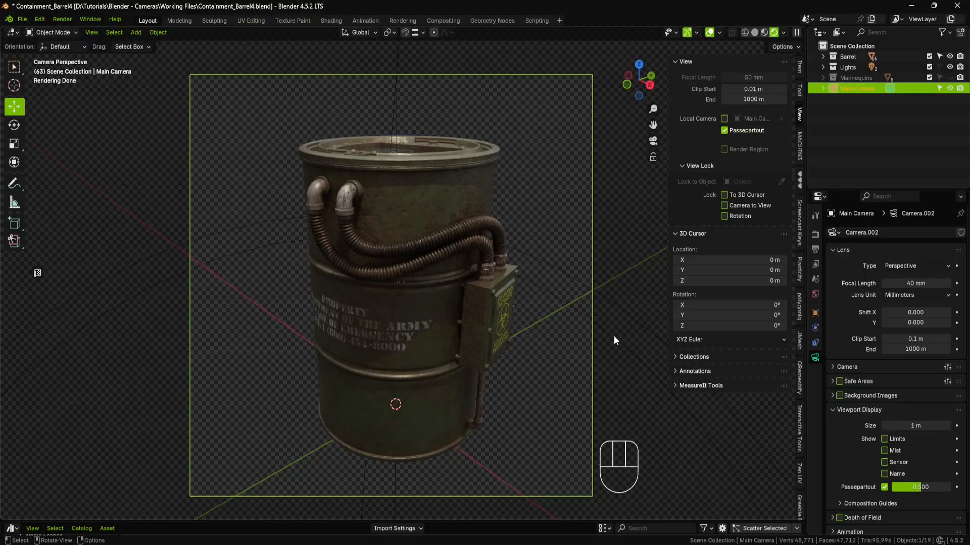
pyautogui.moveTo(920, 487); pyautogui.dragTo(881, 486)
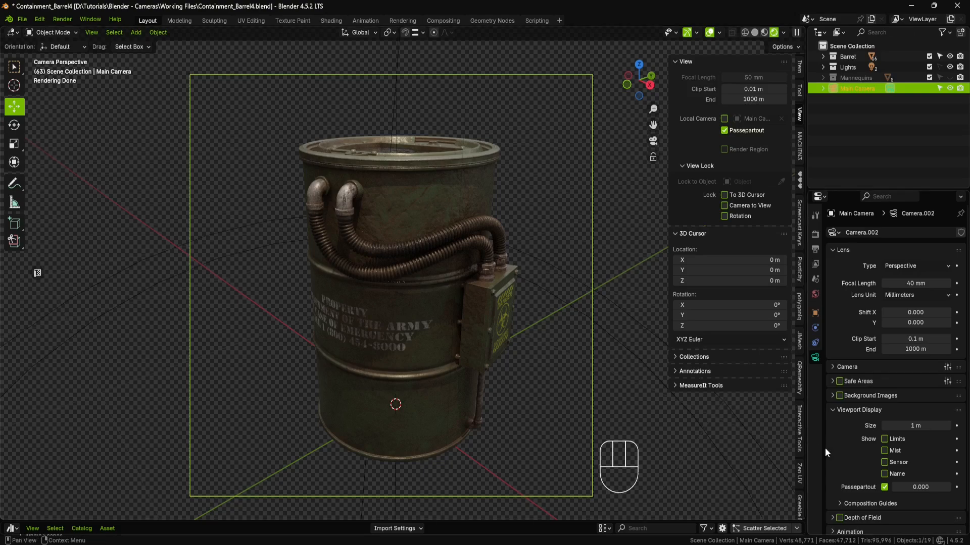
pyautogui.moveTo(903, 486); pyautogui.dragTo(949, 486)
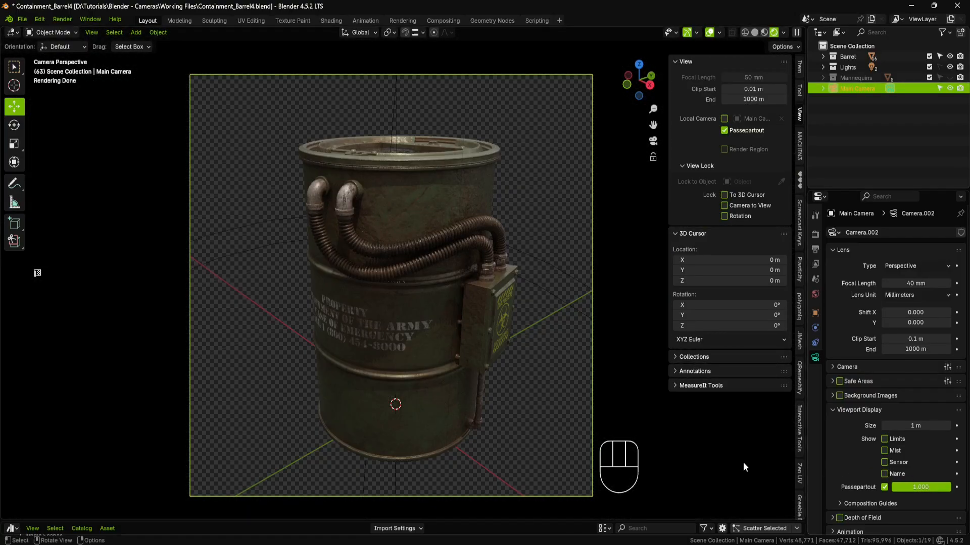
pyautogui.click(620, 394)
# Leave the camera view and add a ground plane with a size of 8 m under the barrel
pyautogui.press('KP_0')
pyautogui.moveTo(523, 382)
pyautogui.mouseDown(button='middle')
pyautogui.moveTo(507, 384)
pyautogui.moveTo(544, 380)
pyautogui.moveTo(514, 381)
pyautogui.moveTo(522, 380)
pyautogui.mouseUp(button='middle')
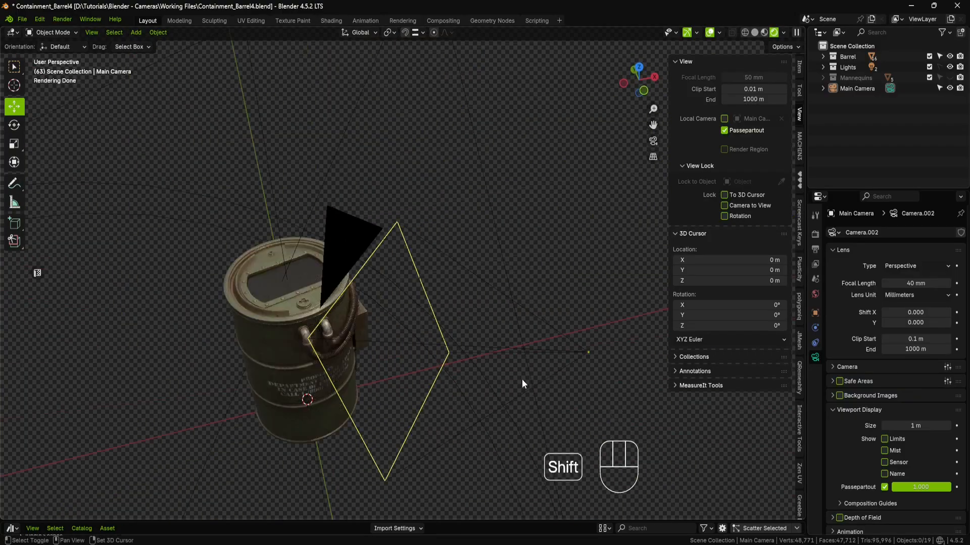
pyautogui.hotkey('shift', 'a')
pyautogui.moveTo(518, 217)
pyautogui.click(559, 222)
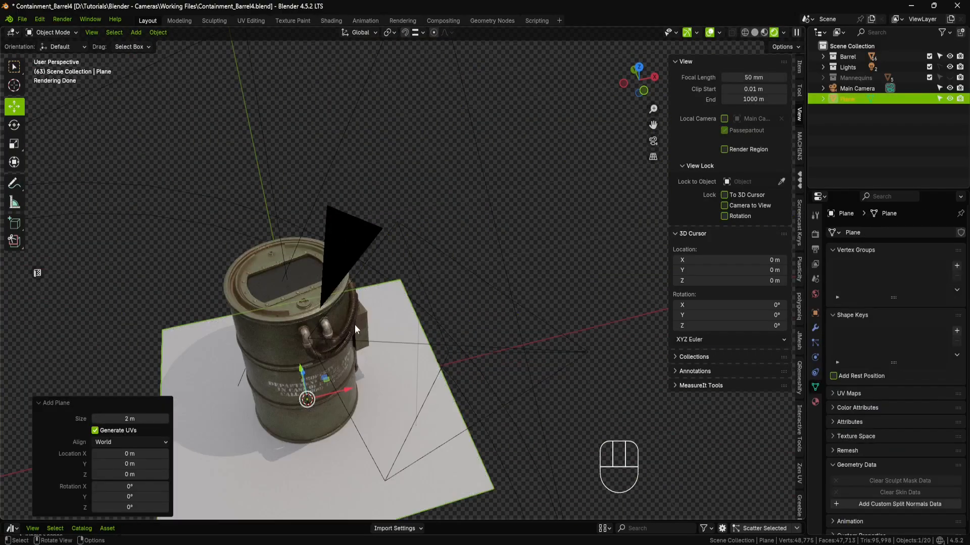
pyautogui.click(136, 418)
pyautogui.write('8')
pyautogui.press('Return')
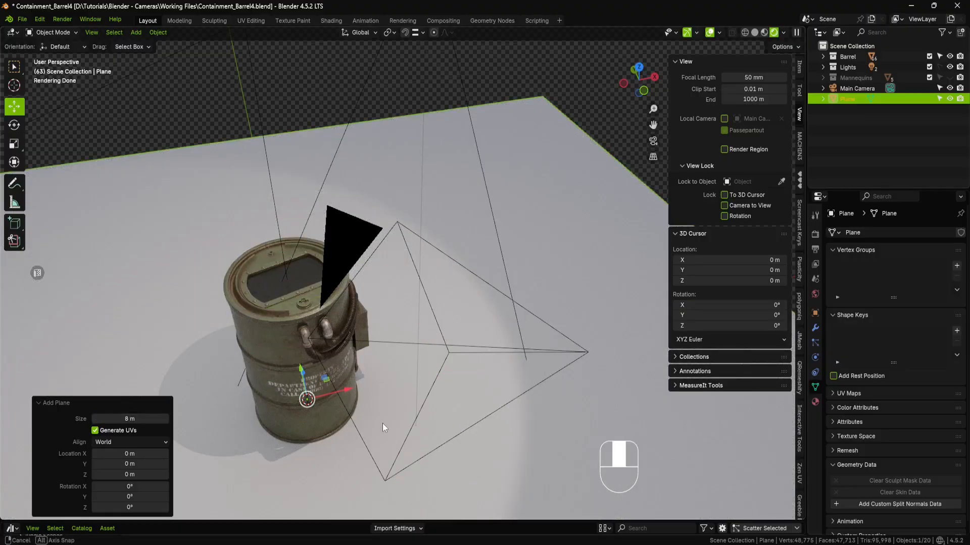
# Make the ground plane a shadow catcher in its object visibility settings
pyautogui.keyDown('shift'); pyautogui.moveTo(358, 413); pyautogui.dragTo(401, 344, button='middle'); pyautogui.keyUp('shift')
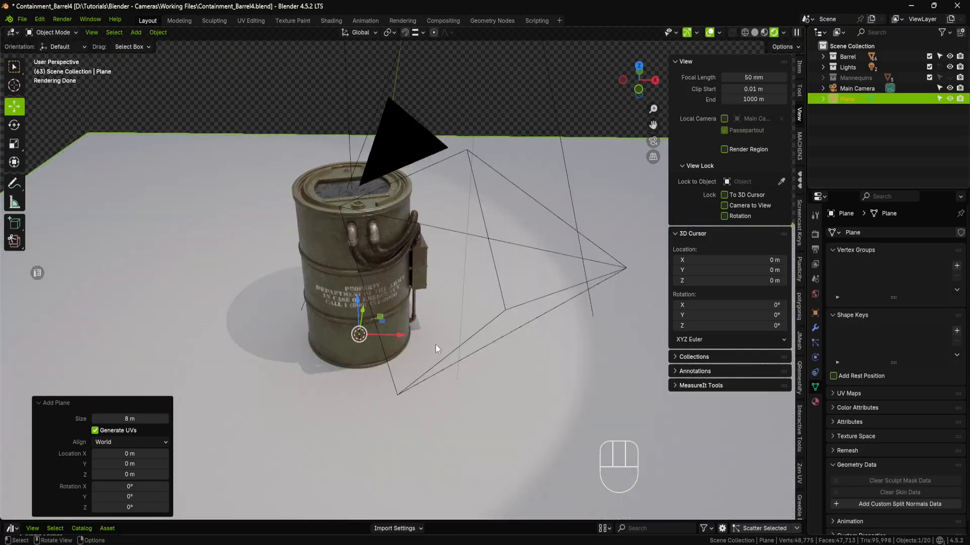
pyautogui.click(815, 314)
pyautogui.click(833, 486)
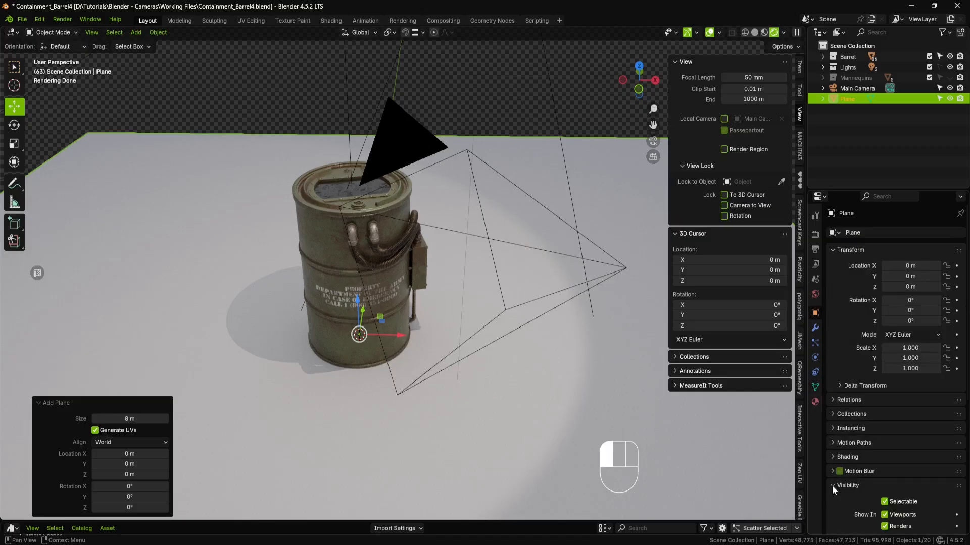
pyautogui.scroll(-5, 863, 490)
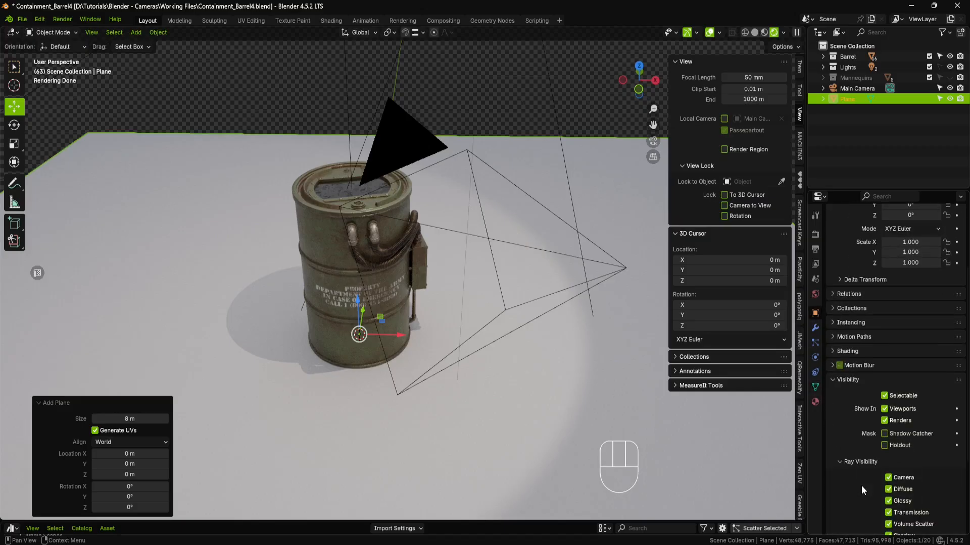
pyautogui.click(884, 435)
# Render a still image of the barrel with its shadow on the transparent background
pyautogui.click(63, 19)
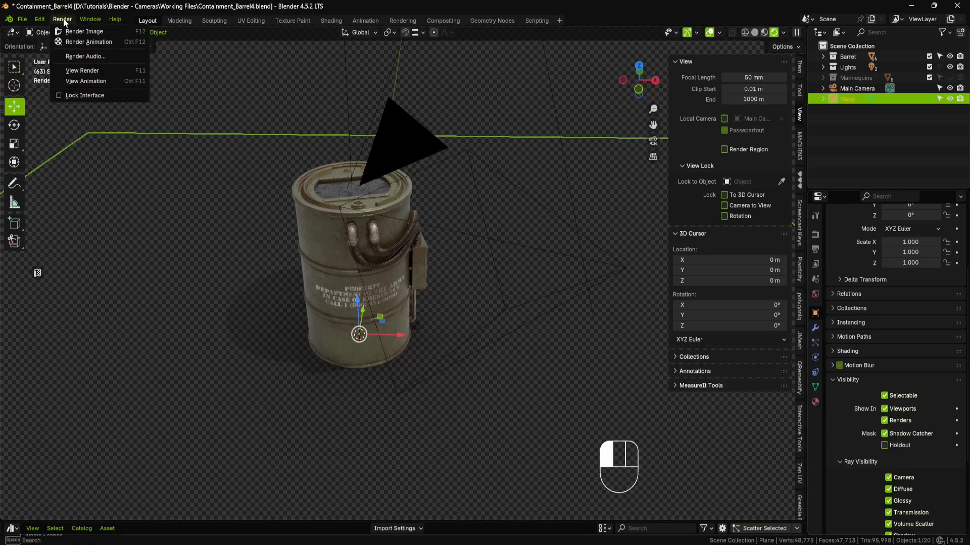
pyautogui.click(70, 31)
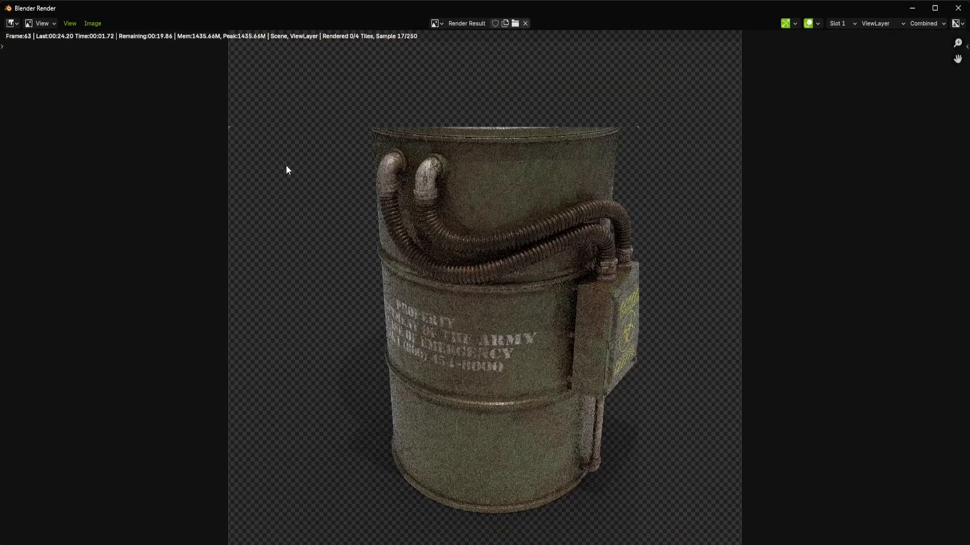
pyautogui.scroll(-1, 289, 169)
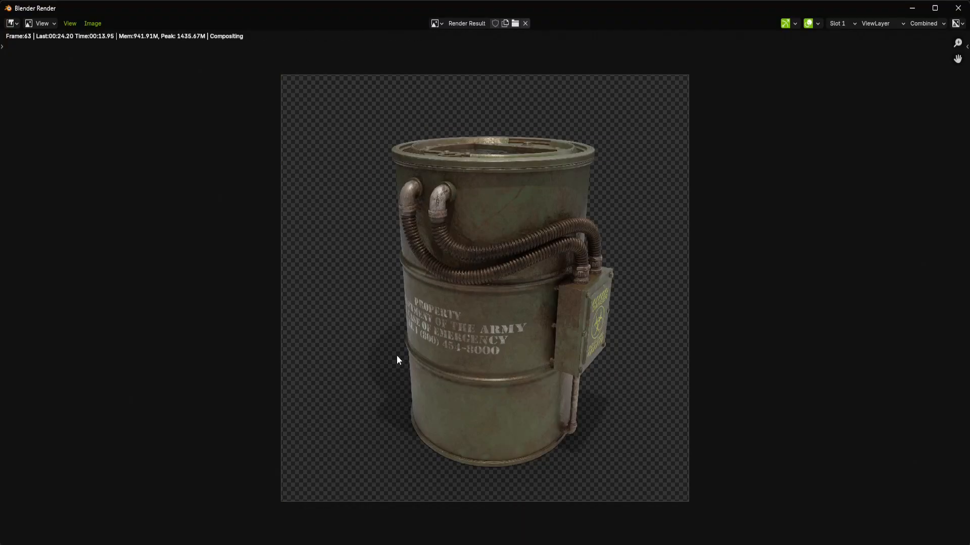
# Save the rendered image to the Desktop as Test.tif
pyautogui.click(93, 23)
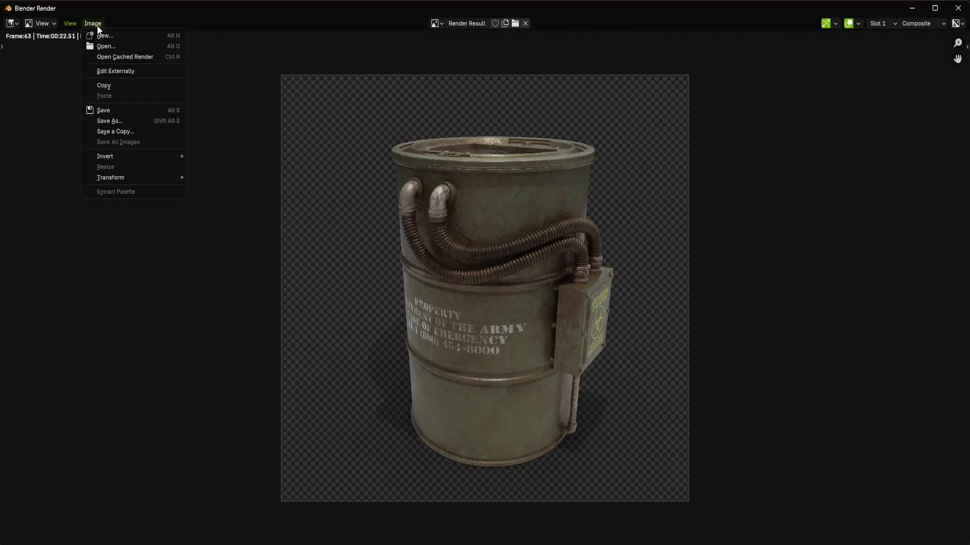
pyautogui.click(115, 118)
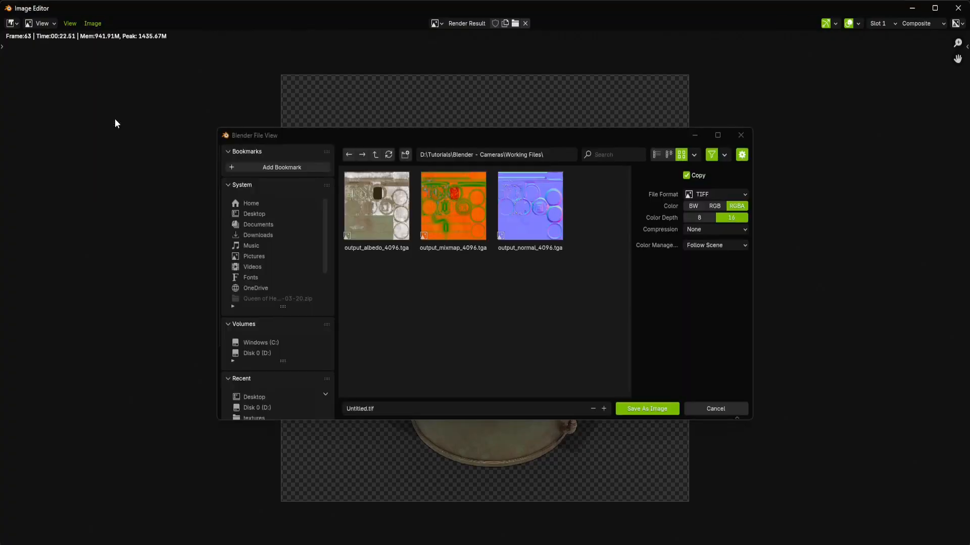
pyautogui.click(252, 213)
pyautogui.click(381, 409)
pyautogui.write('T')
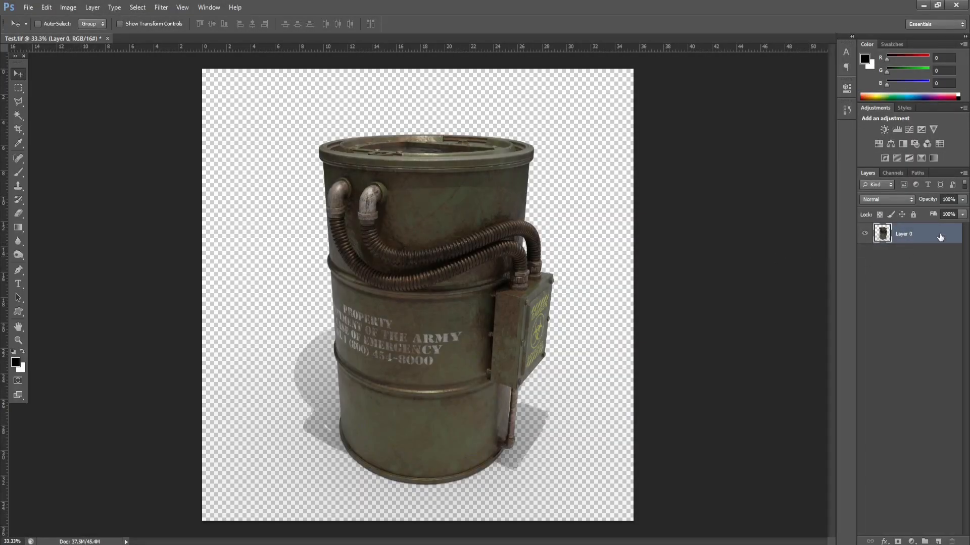
# In Photoshop, duplicate Layer 0 of the Test.tif render
pyautogui.rightClick(939, 237)
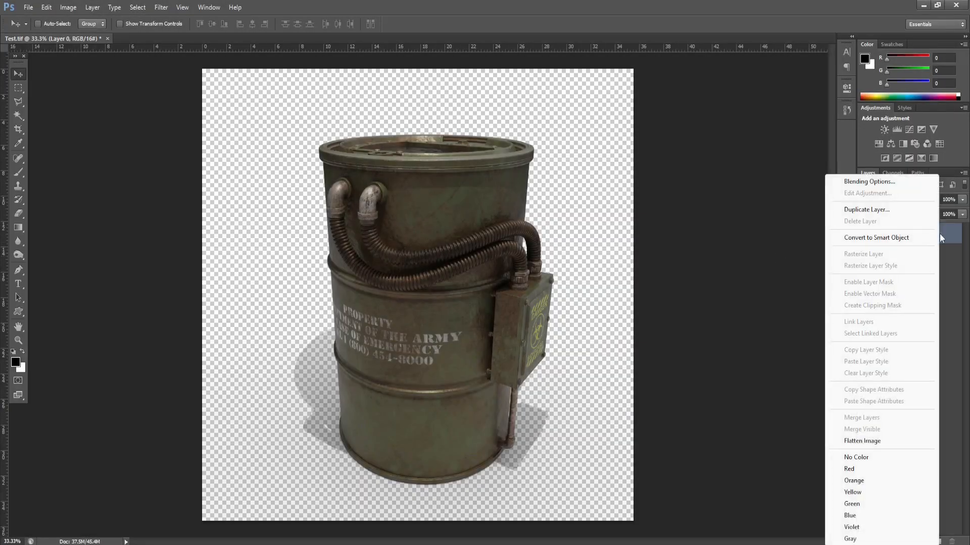
pyautogui.click(889, 214)
pyautogui.click(590, 177)
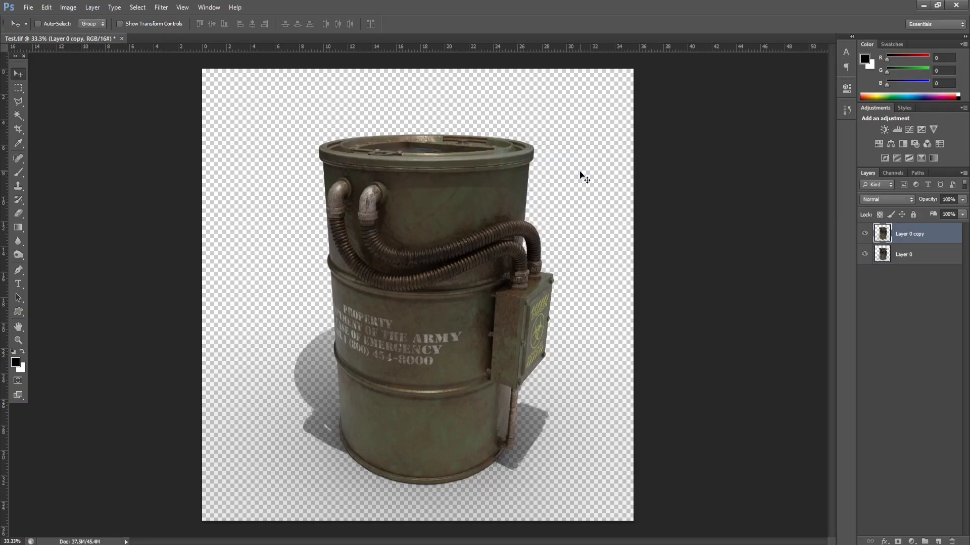
# Set the foreground colour to blue-grey 566472 and fill the lower Layer 0 with it as the background
pyautogui.click(894, 258)
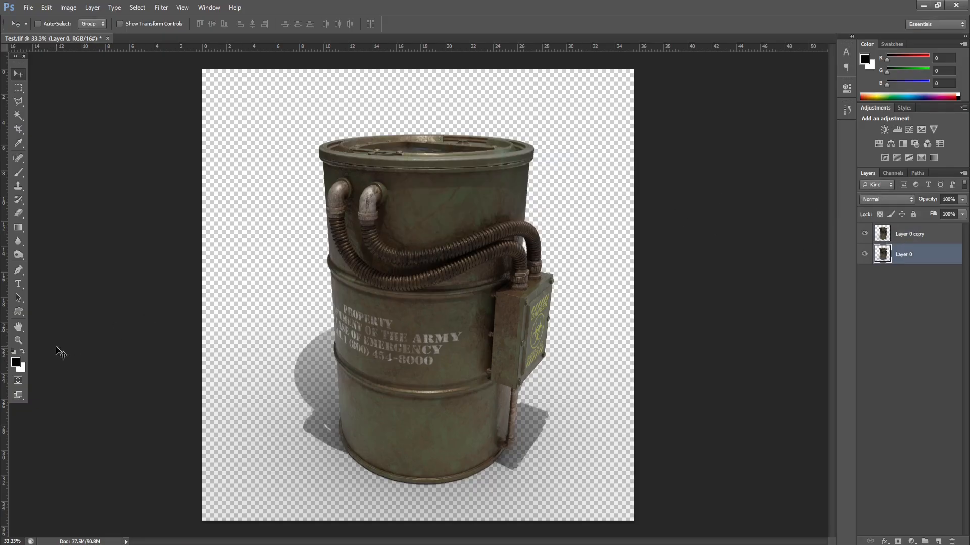
pyautogui.click(16, 362)
pyautogui.moveTo(760, 373); pyautogui.dragTo(760, 293)
pyautogui.click(640, 312)
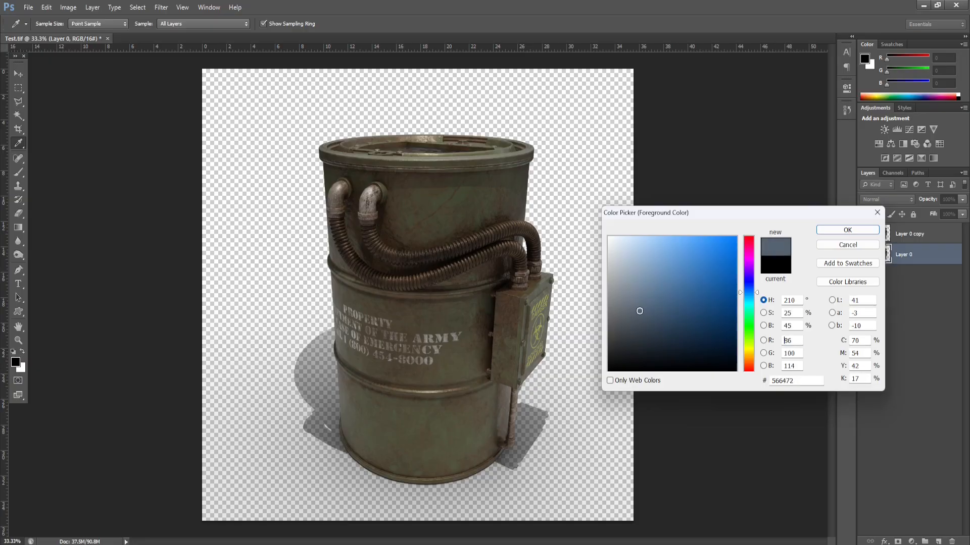
pyautogui.click(847, 230)
pyautogui.hotkey('alt', 'BackSpace')
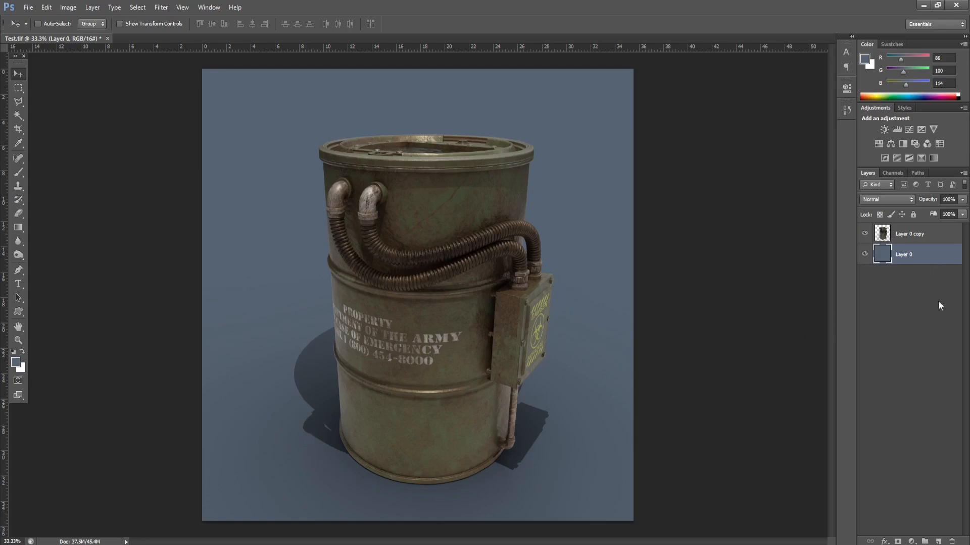
# Add a new layer above the background and fill it with a black-to-white gradient running from top to bottom
pyautogui.click(938, 542)
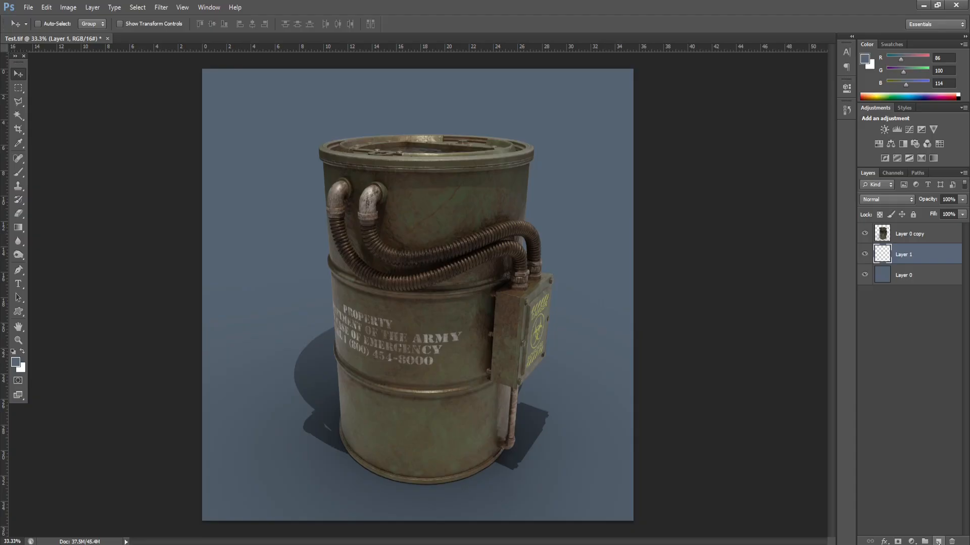
pyautogui.click(15, 227)
pyautogui.moveTo(421, 67); pyautogui.dragTo(426, 518)
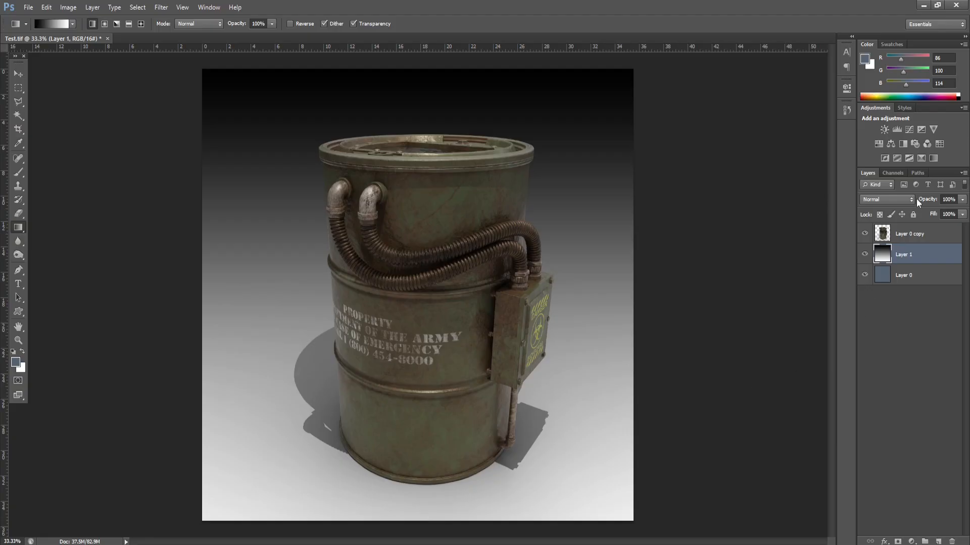
# Set the gradient layer's blend mode to Multiply and its opacity to 89%
pyautogui.click(912, 199)
pyautogui.click(883, 246)
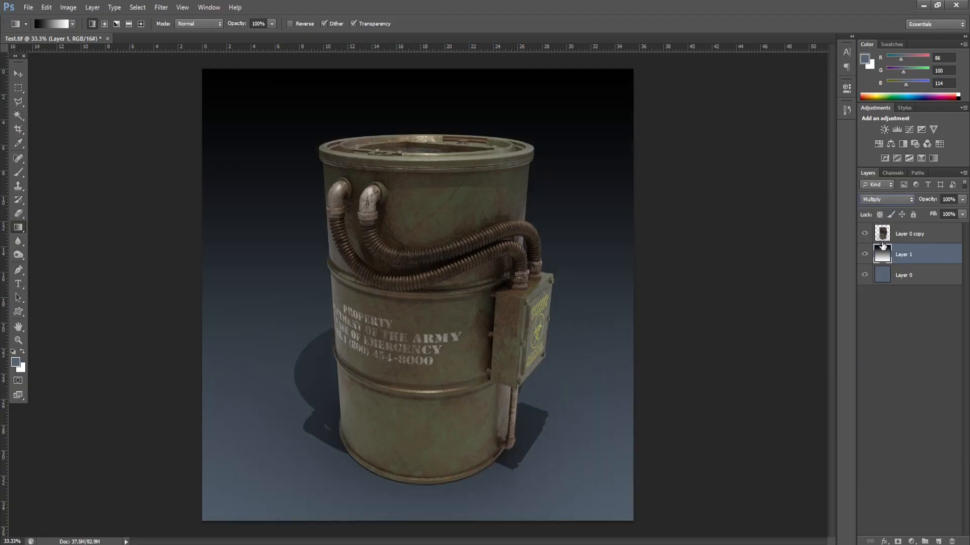
pyautogui.moveTo(922, 198); pyautogui.dragTo(920, 199)
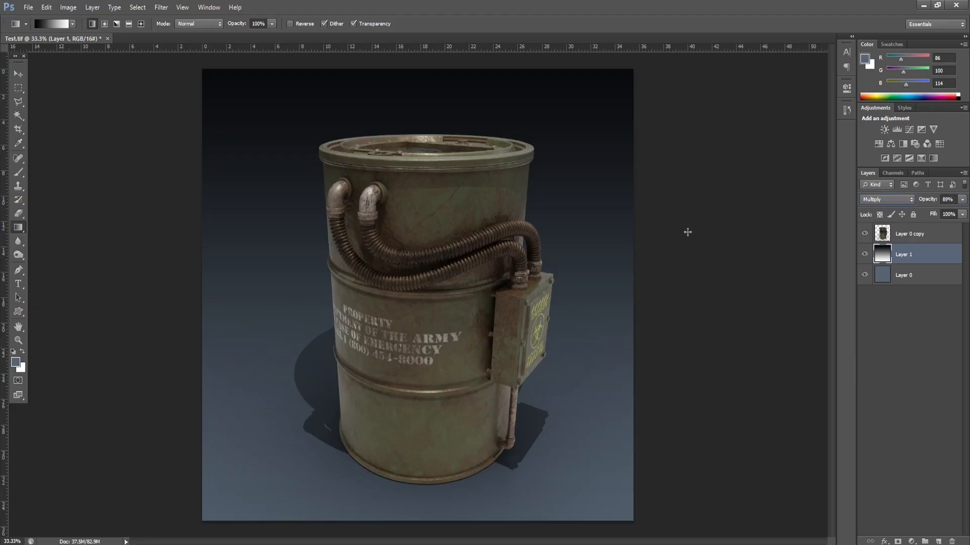
# Inspect the shadow edge, return to Blender and set the Spot light's radius to 0.02 m
pyautogui.keyDown('ctrl'); pyautogui.moveTo(299, 401); pyautogui.dragTo(331, 401); pyautogui.keyUp('ctrl')
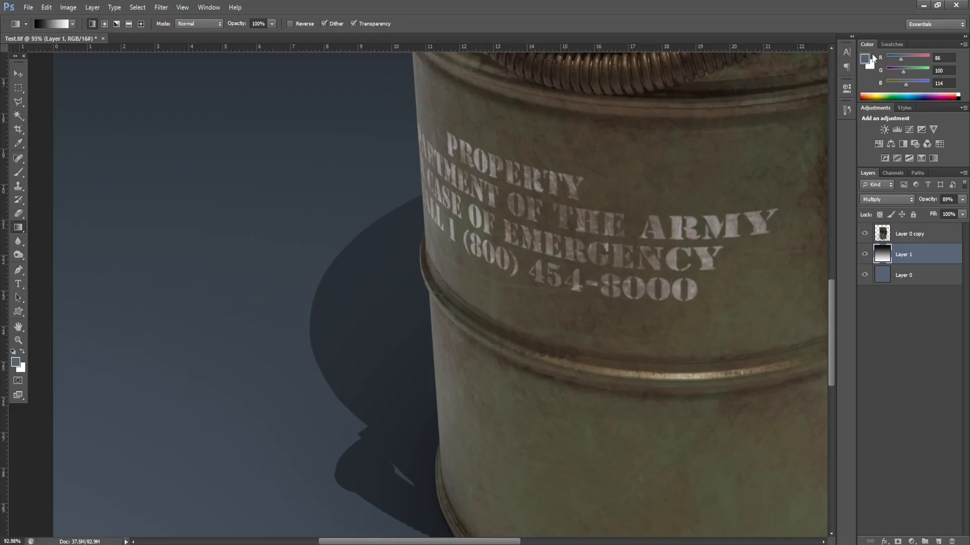
pyautogui.click(936, 7)
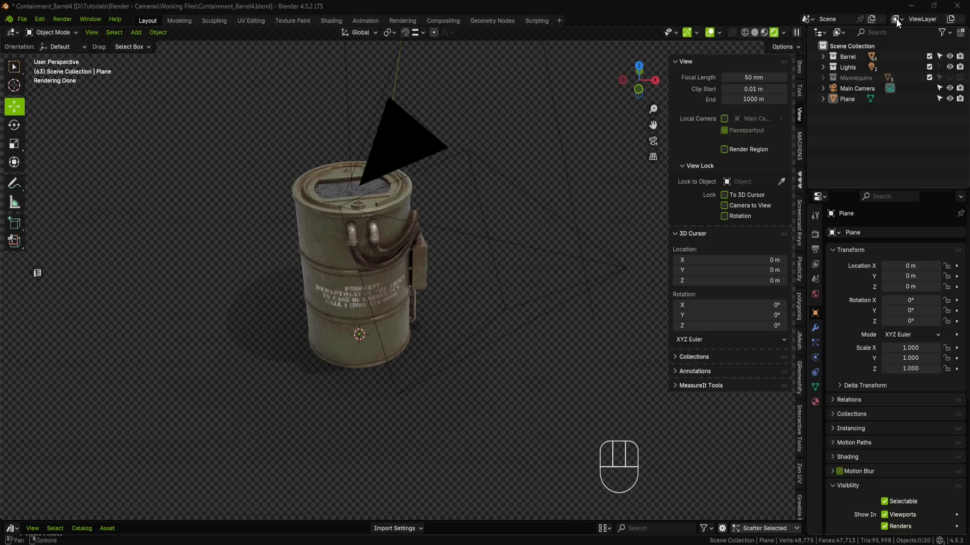
pyautogui.click(823, 67)
pyautogui.click(856, 89)
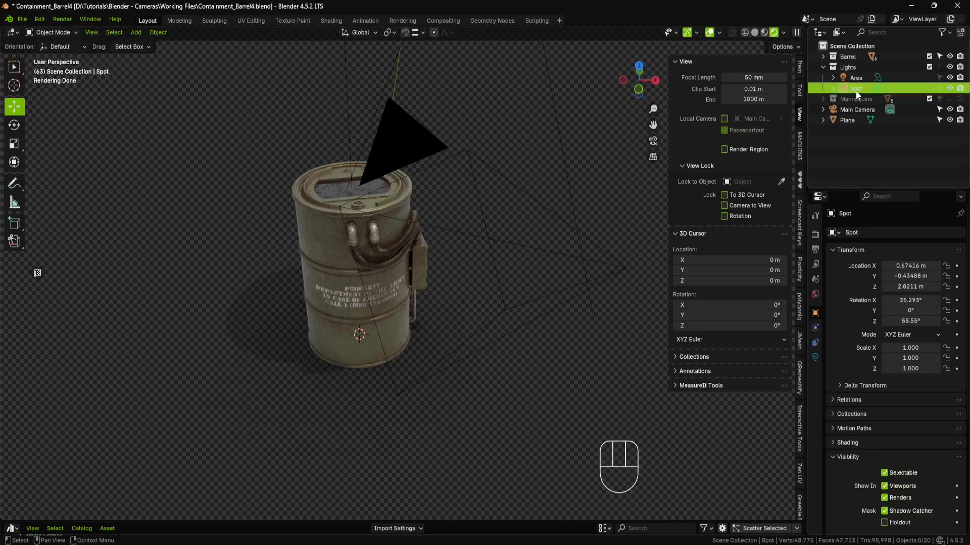
pyautogui.click(816, 357)
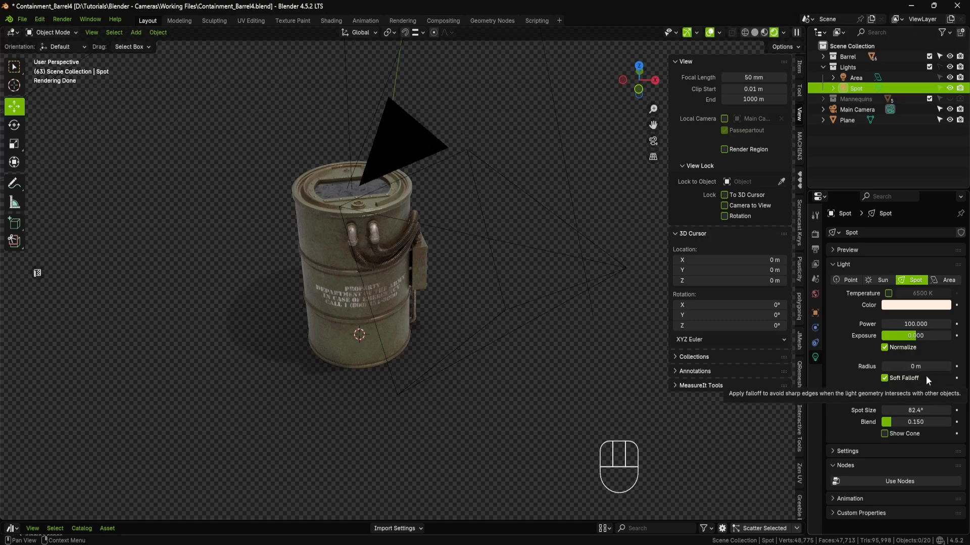
pyautogui.moveTo(925, 367); pyautogui.dragTo(938, 366)
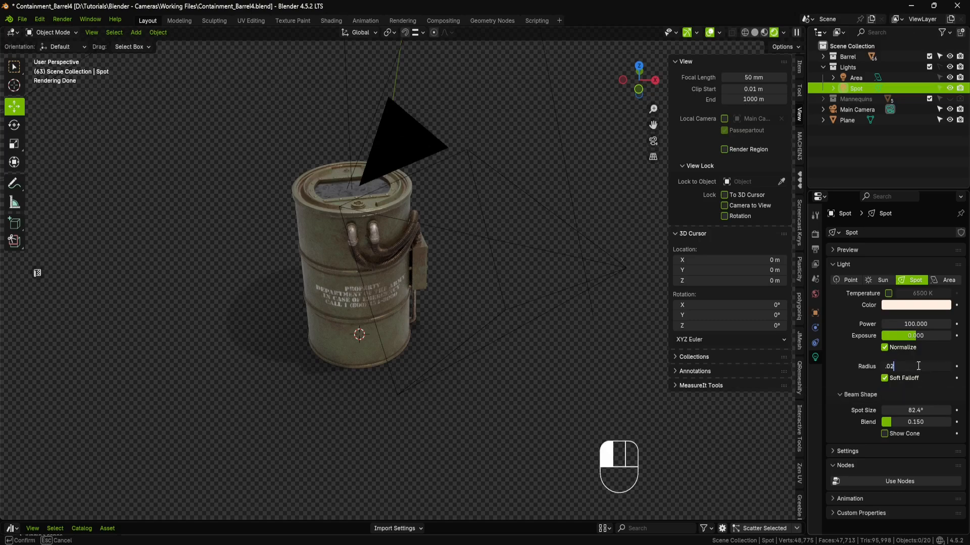
# Render the still image again with the Spot light's new radius
pyautogui.click(63, 19)
pyautogui.click(73, 32)
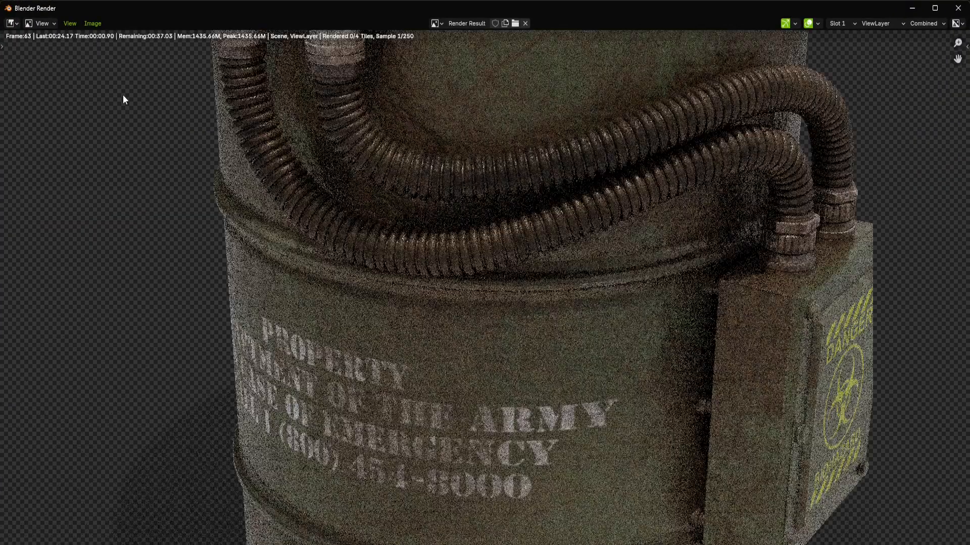
pyautogui.scroll(-1, 122, 95)
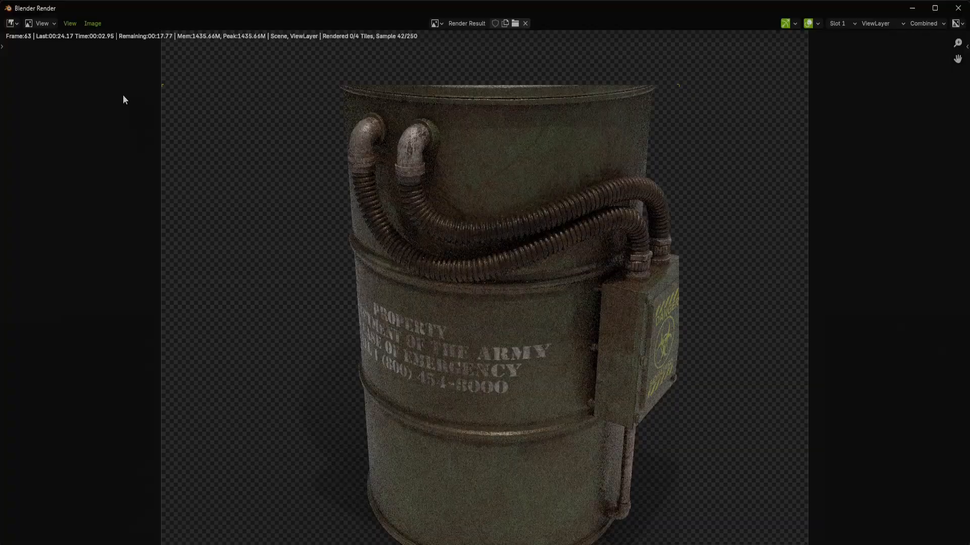
pyautogui.scroll(-1, 123, 95)
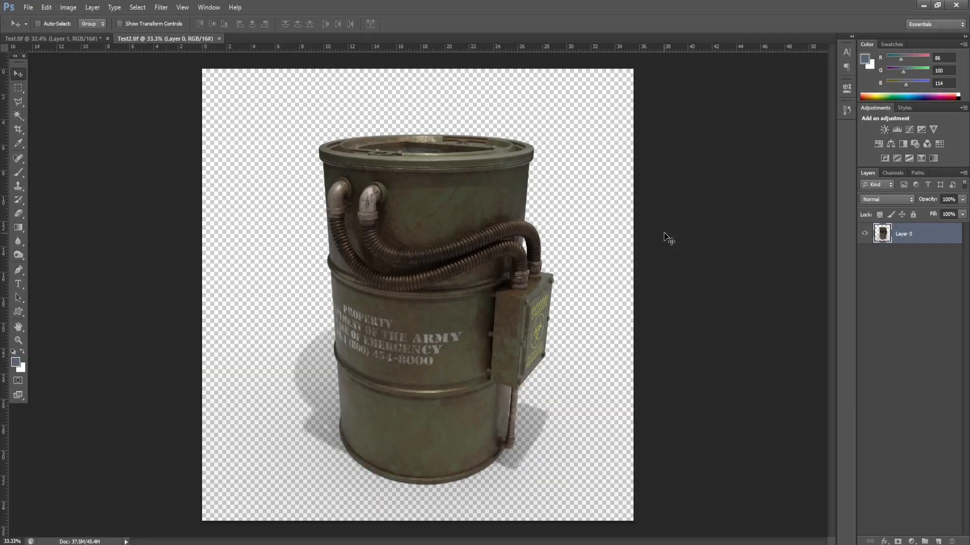
# Duplicate the barrel render layer, fill the original layer beneath with the blue-grey foreground colour, and inspect the shadow edge
pyautogui.rightClick(929, 234)
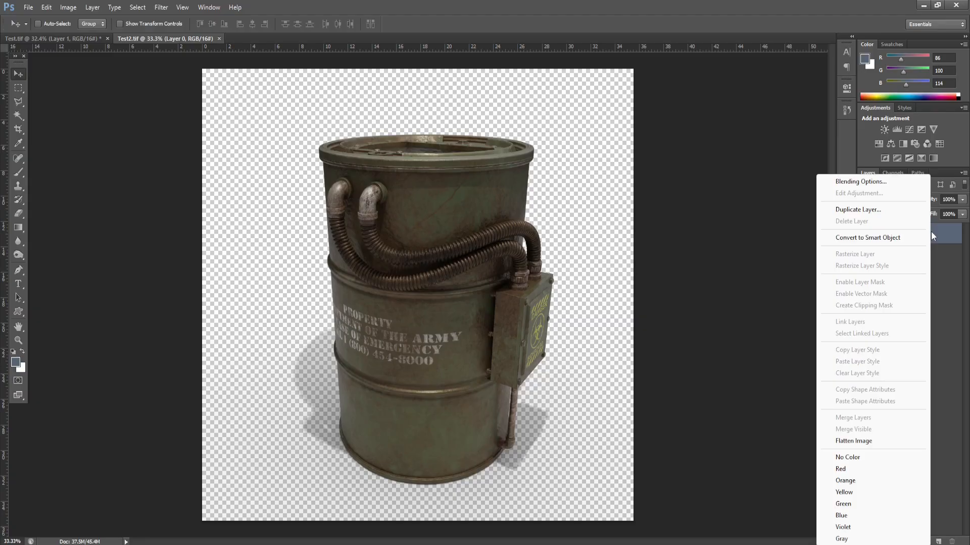
pyautogui.click(867, 211)
pyautogui.click(578, 173)
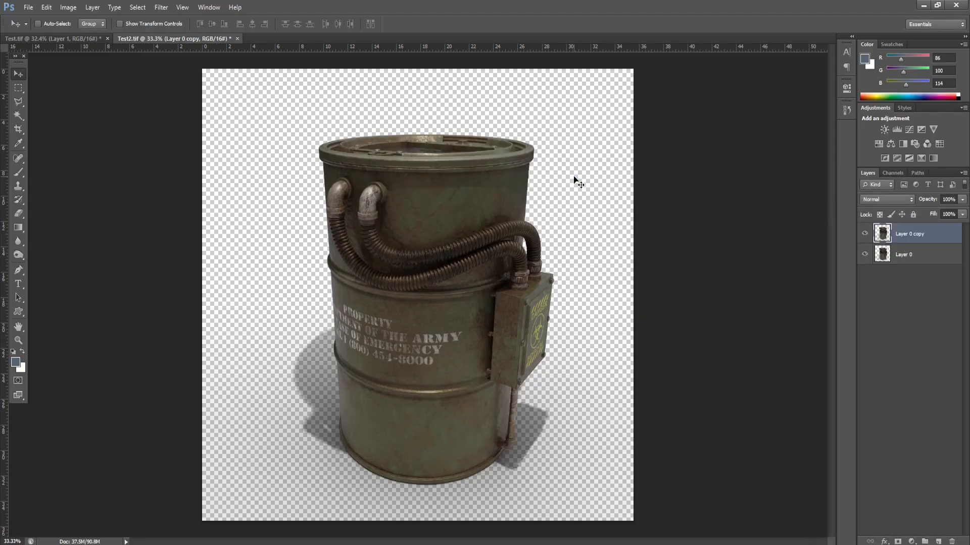
pyautogui.click(902, 257)
pyautogui.hotkey('alt', 'BackSpace')
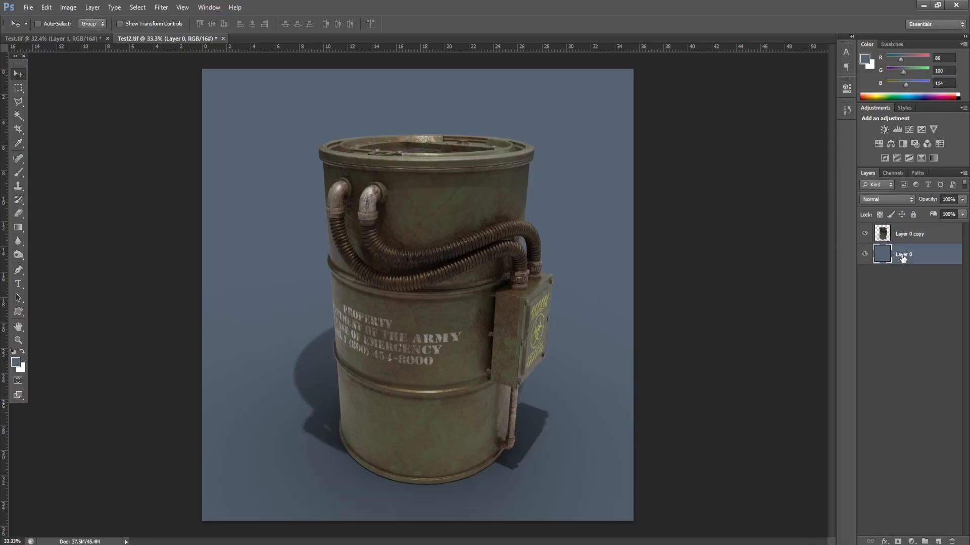
pyautogui.keyDown('ctrl'); pyautogui.moveTo(314, 396); pyautogui.dragTo(354, 374); pyautogui.keyUp('ctrl')
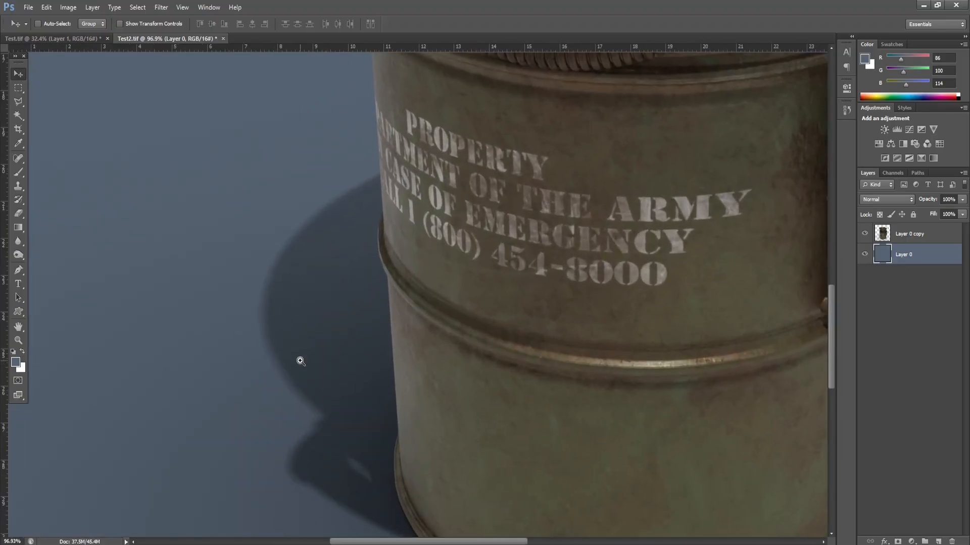
pyautogui.keyDown('ctrl'); pyautogui.moveTo(300, 361); pyautogui.dragTo(268, 386); pyautogui.keyUp('ctrl')
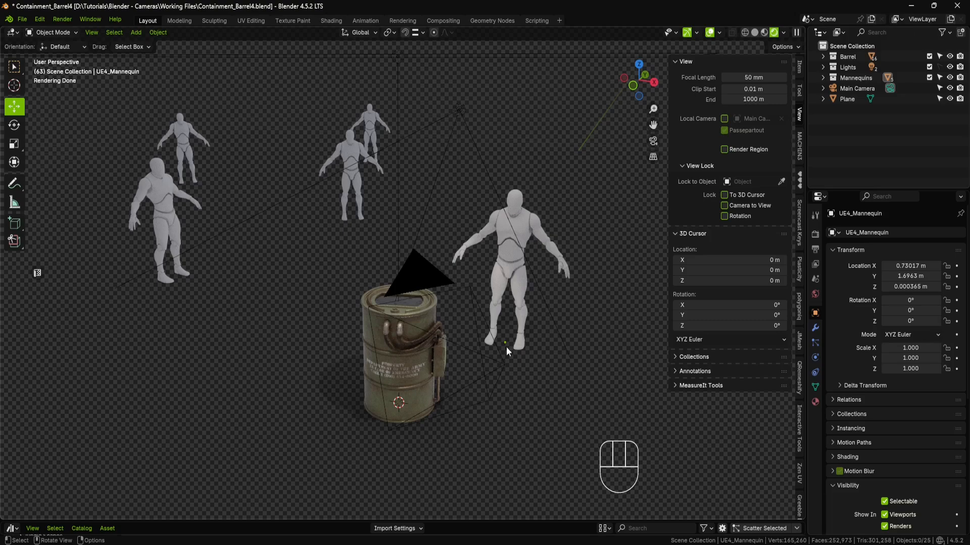
# Switch to Blender and enable depth of field on the Main Camera
pyautogui.click(504, 362)
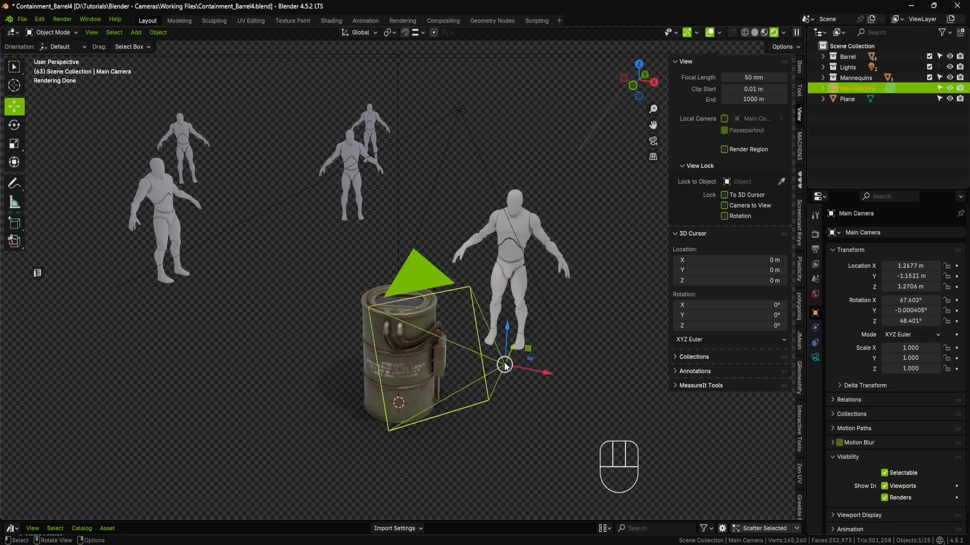
pyautogui.click(815, 358)
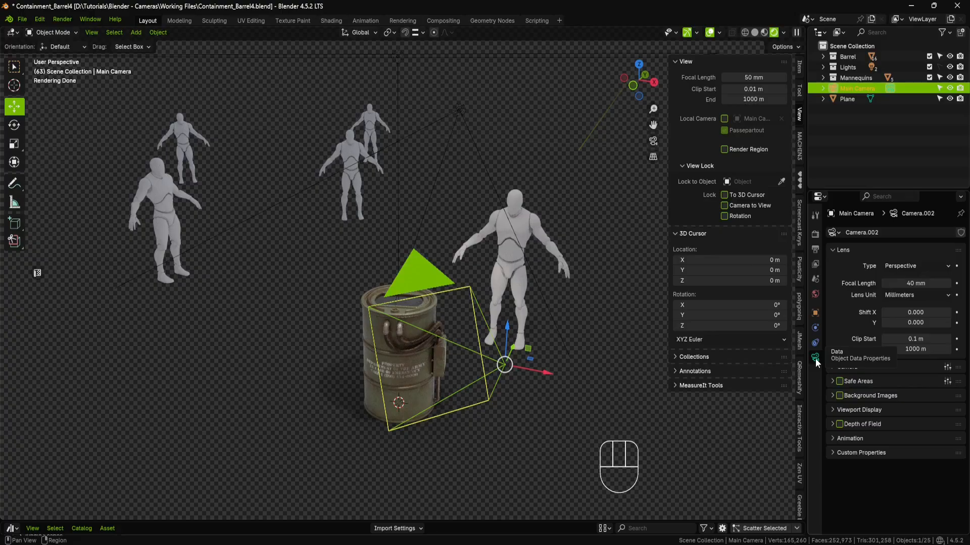
pyautogui.click(833, 424)
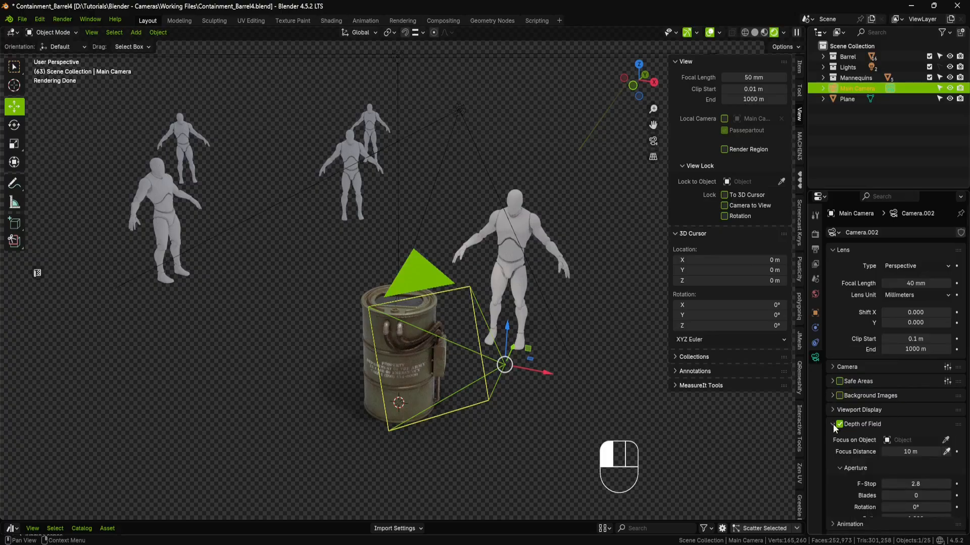
# Add a sphere-shaped empty with a 0.2 m radius at the world origin
pyautogui.click(323, 335)
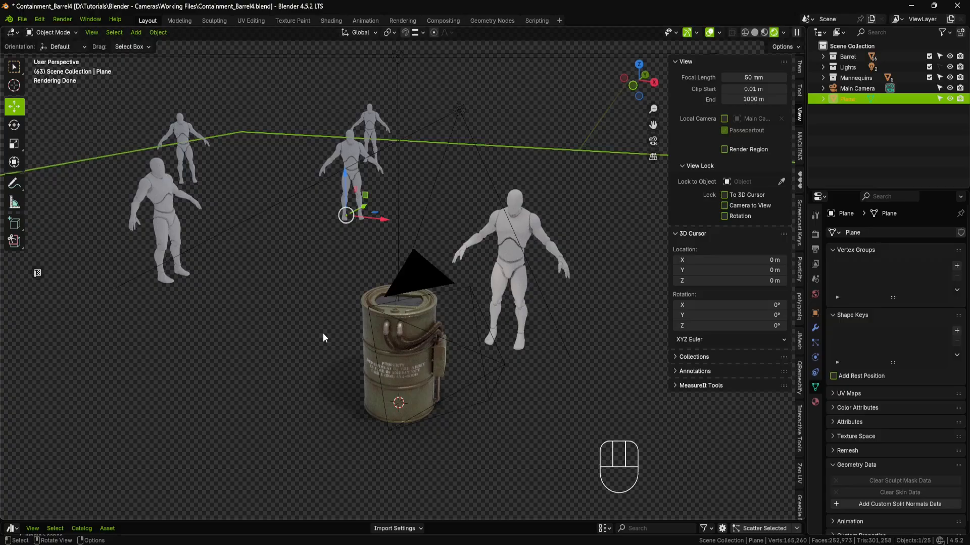
pyautogui.hotkey('shift', 'a')
pyautogui.moveTo(322, 332)
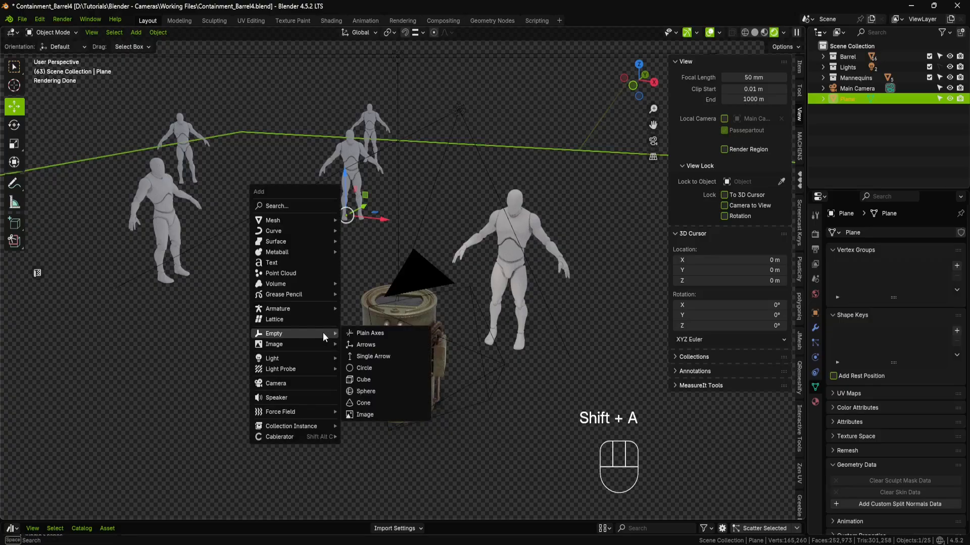
pyautogui.click(368, 392)
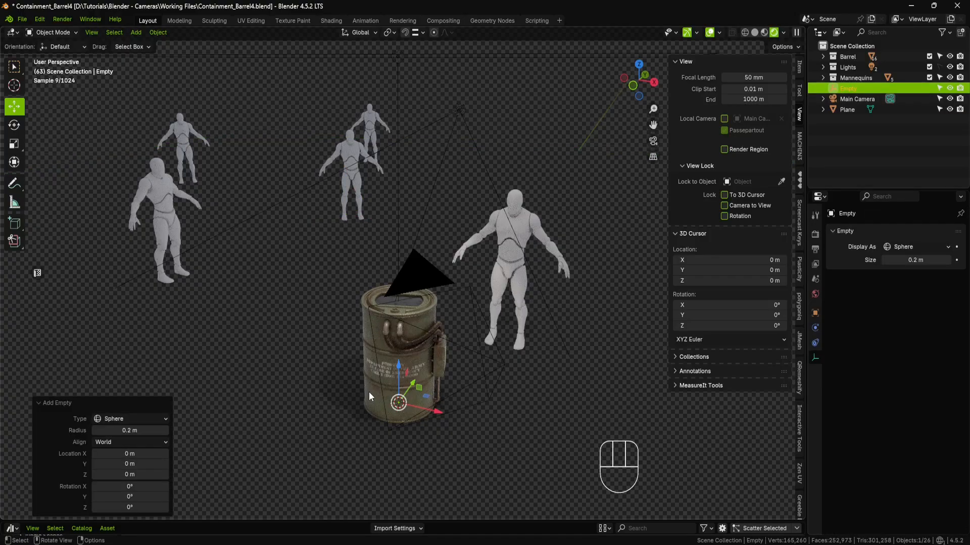
# Raise the empty about 0.59 m, pull it to the front of the barrel and lift it about 0.11 m more
pyautogui.moveTo(398, 369); pyautogui.dragTo(398, 316)
pyautogui.moveTo(401, 318); pyautogui.dragTo(424, 357, button='middle')
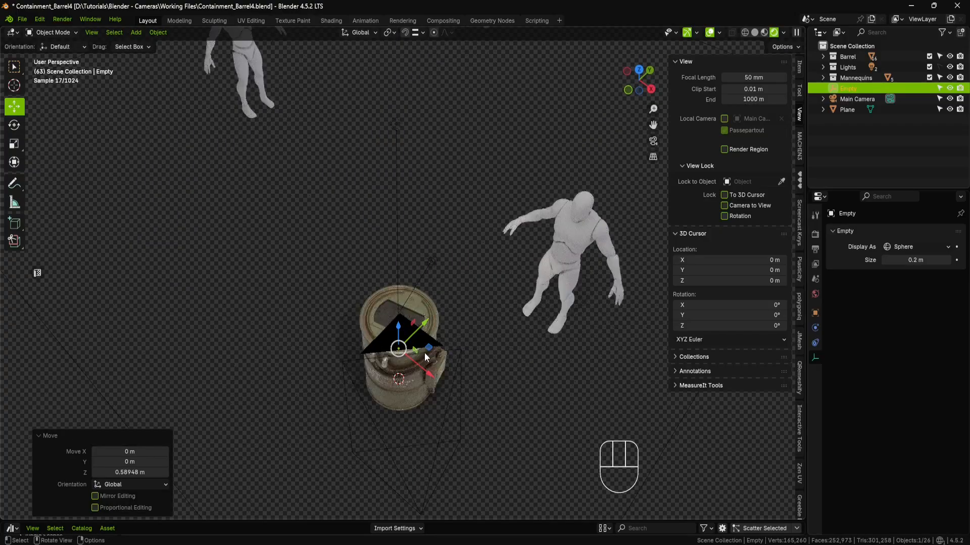
pyautogui.moveTo(427, 348); pyautogui.dragTo(424, 390)
pyautogui.moveTo(426, 392); pyautogui.dragTo(531, 332, button='middle')
pyautogui.moveTo(396, 347); pyautogui.dragTo(396, 332)
pyautogui.moveTo(404, 338); pyautogui.dragTo(435, 314, button='middle')
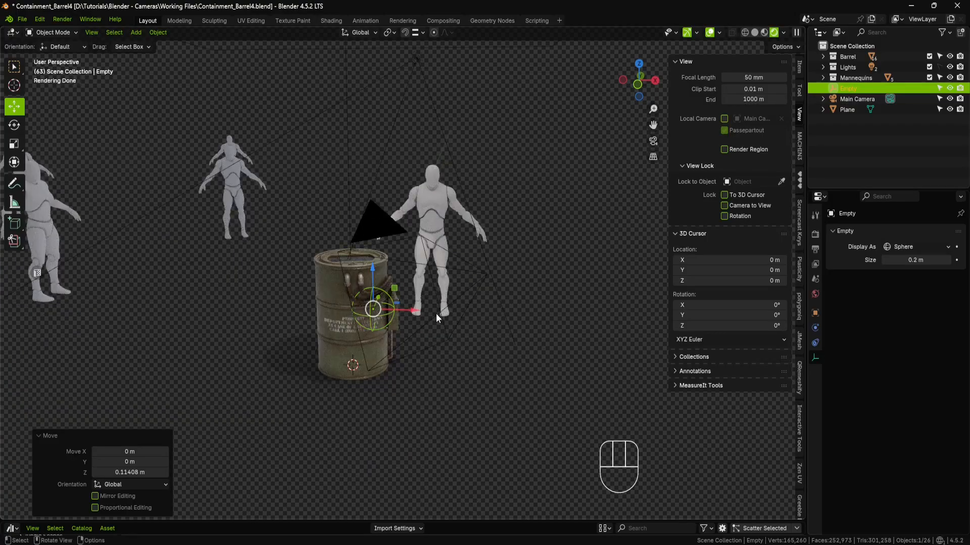
# Look through the Main Camera and set the sphere empty as its depth of field focus object
pyautogui.click(483, 273)
pyautogui.press('KP_0')
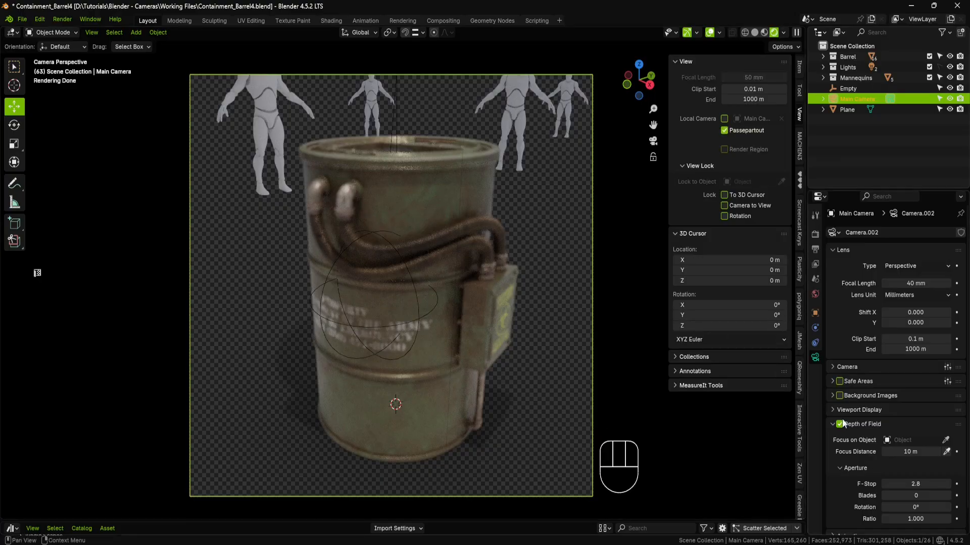
pyautogui.scroll(-1, 843, 433)
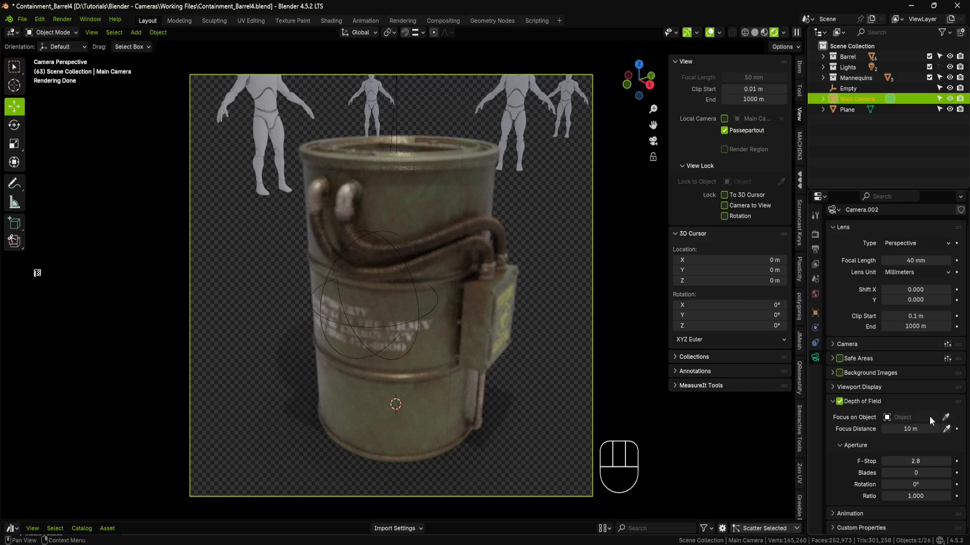
pyautogui.click(945, 417)
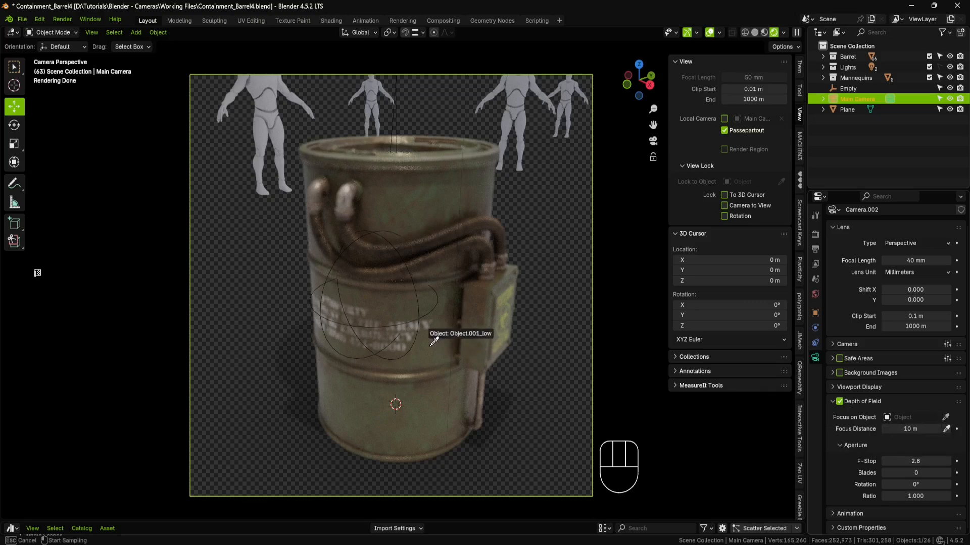
pyautogui.click(419, 322)
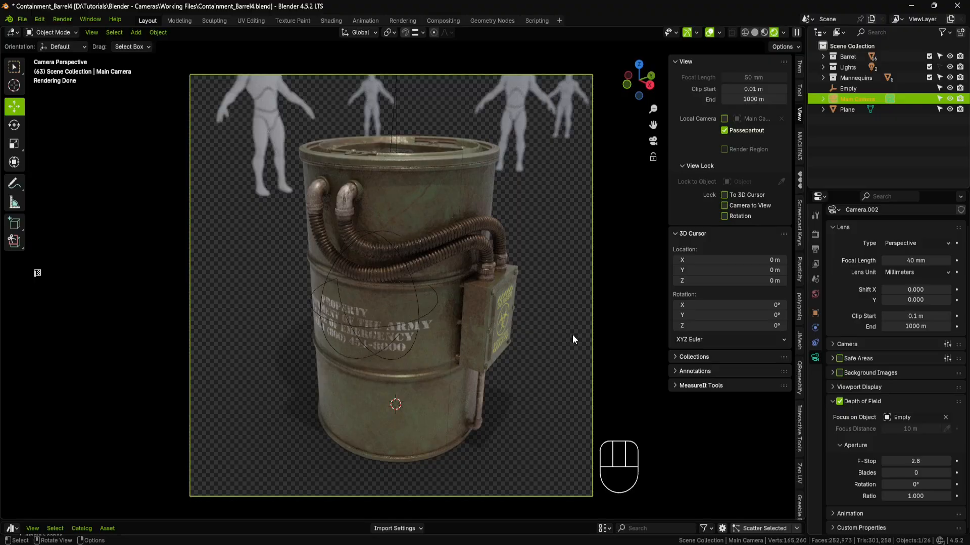
# Render the still image with the focus on the empty at the barrel's front, then close the render window
pyautogui.press('F12')
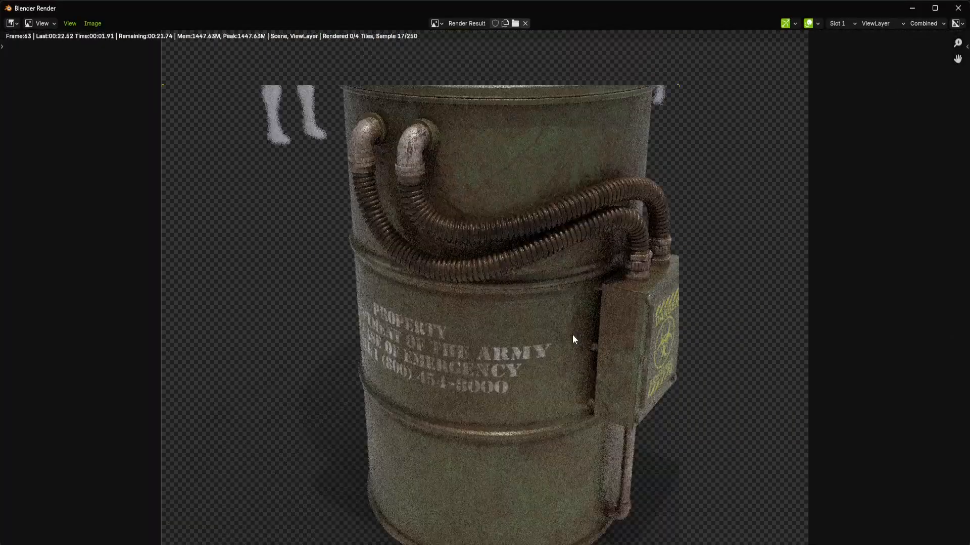
pyautogui.scroll(-2, 572, 334)
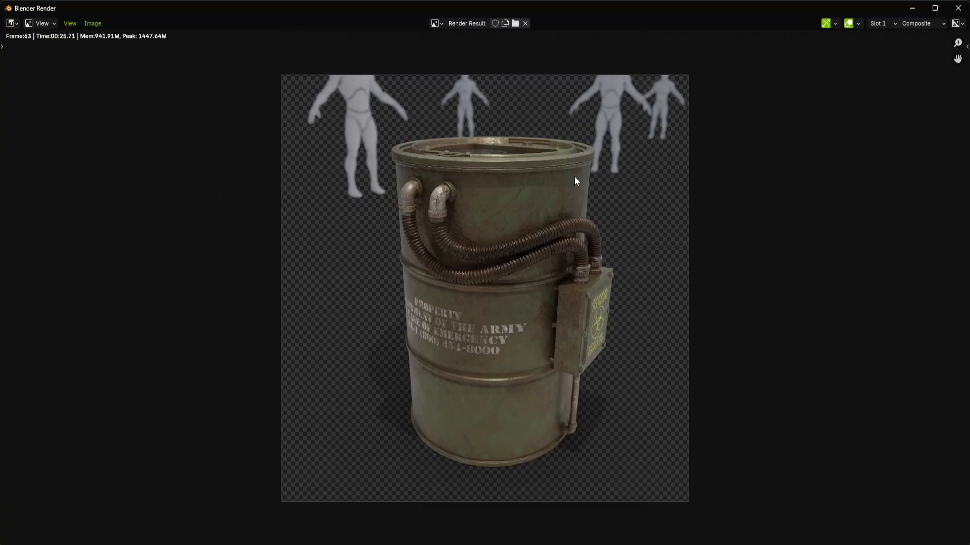
pyautogui.click(958, 8)
# Leave the camera view and move the empty across the floor to a distant mannequin behind the barrel
pyautogui.click(620, 204)
pyautogui.press('KP_0')
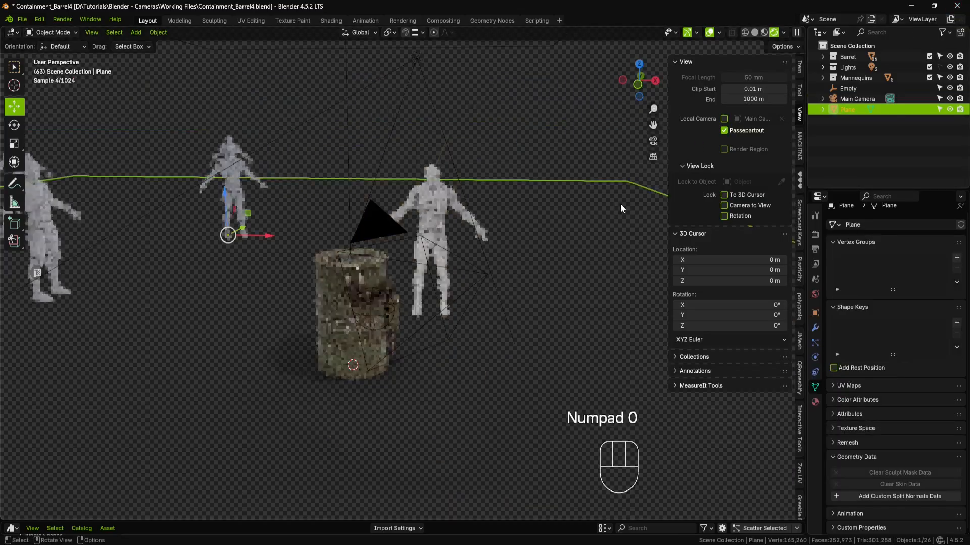
pyautogui.moveTo(620, 204); pyautogui.dragTo(571, 195, button='middle')
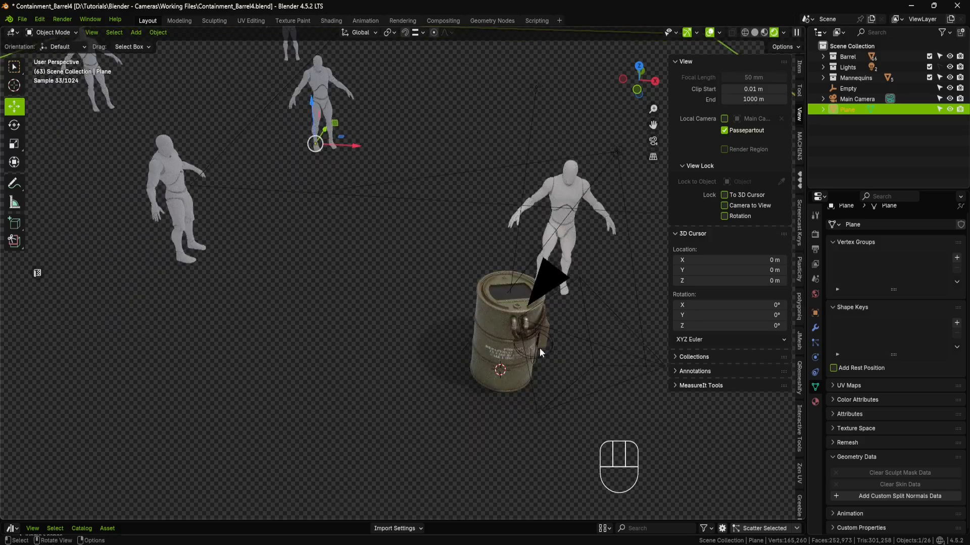
pyautogui.click(539, 348)
pyautogui.moveTo(586, 316); pyautogui.dragTo(567, 343, button='middle')
pyautogui.moveTo(559, 333); pyautogui.dragTo(500, 133)
pyautogui.keyDown('shift'); pyautogui.moveTo(500, 132); pyautogui.dragTo(406, 371, button='middle'); pyautogui.keyUp('shift')
pyautogui.moveTo(389, 396); pyautogui.dragTo(359, 130)
pyautogui.moveTo(387, 206); pyautogui.dragTo(359, 169, button='middle')
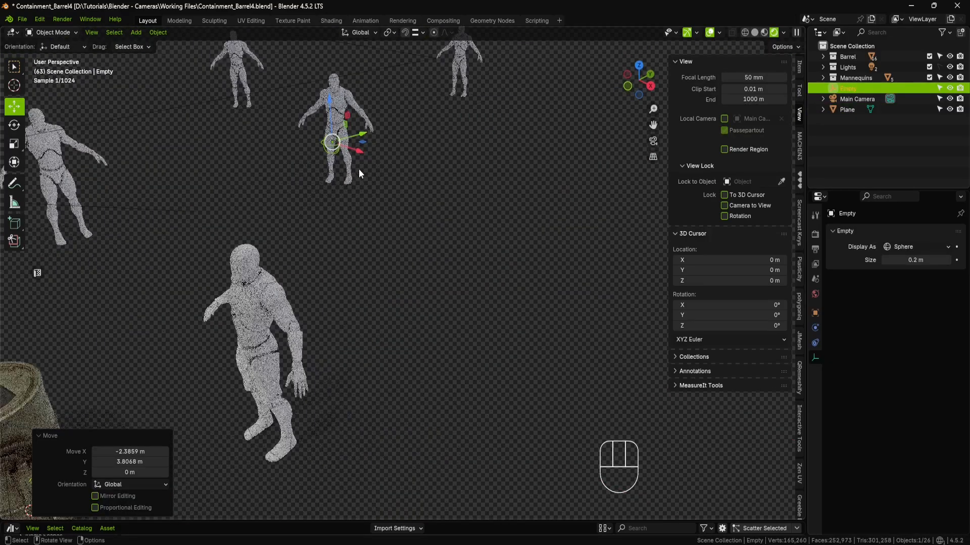
# Raise the empty about 0.88 m and shift it about 0.21 m in X and -0.13 m in Y onto the mannequin's upper body
pyautogui.moveTo(329, 110); pyautogui.dragTo(325, 54)
pyautogui.keyDown('shift'); pyautogui.moveTo(377, 118); pyautogui.dragTo(398, 188, button='middle'); pyautogui.keyUp('shift')
pyautogui.moveTo(398, 188)
pyautogui.mouseDown(button='middle')
pyautogui.moveTo(401, 198)
pyautogui.moveTo(391, 184)
pyautogui.mouseUp(button='middle')
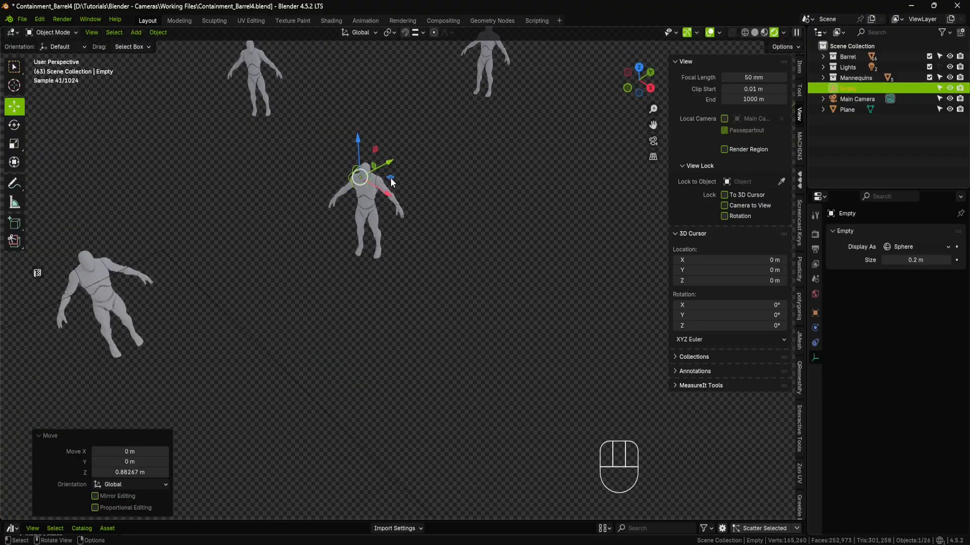
pyautogui.moveTo(390, 184); pyautogui.dragTo(394, 192)
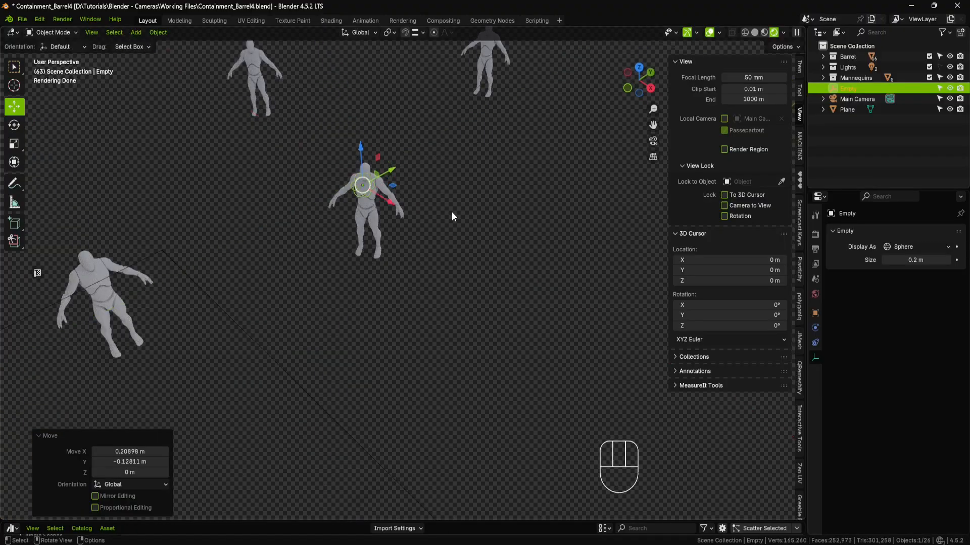
# Render the still image with the focus on the distant mannequin, then close the render window
pyautogui.press('F12')
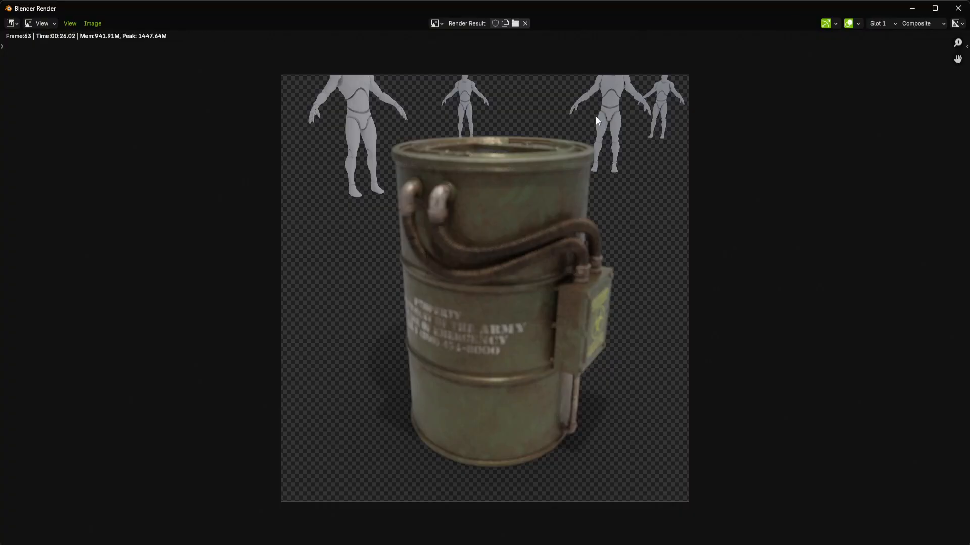
pyautogui.click(958, 8)
# Examine the barrel up close, from its lid to the hoses and biohazard box, for possible detail camera angles
pyautogui.keyDown('shift'); pyautogui.moveTo(530, 250); pyautogui.dragTo(504, 257, button='middle'); pyautogui.keyUp('shift')
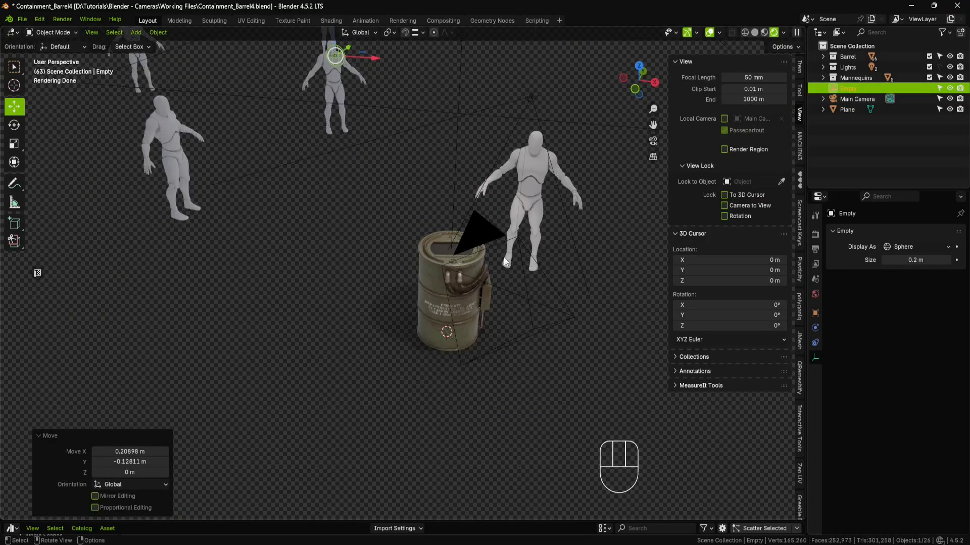
pyautogui.scroll(6, 501, 282)
pyautogui.keyDown('shift'); pyautogui.moveTo(576, 308); pyautogui.dragTo(548, 263, button='middle'); pyautogui.keyUp('shift')
pyautogui.keyDown('shift'); pyautogui.moveTo(364, 198); pyautogui.dragTo(492, 299, button='middle'); pyautogui.keyUp('shift')
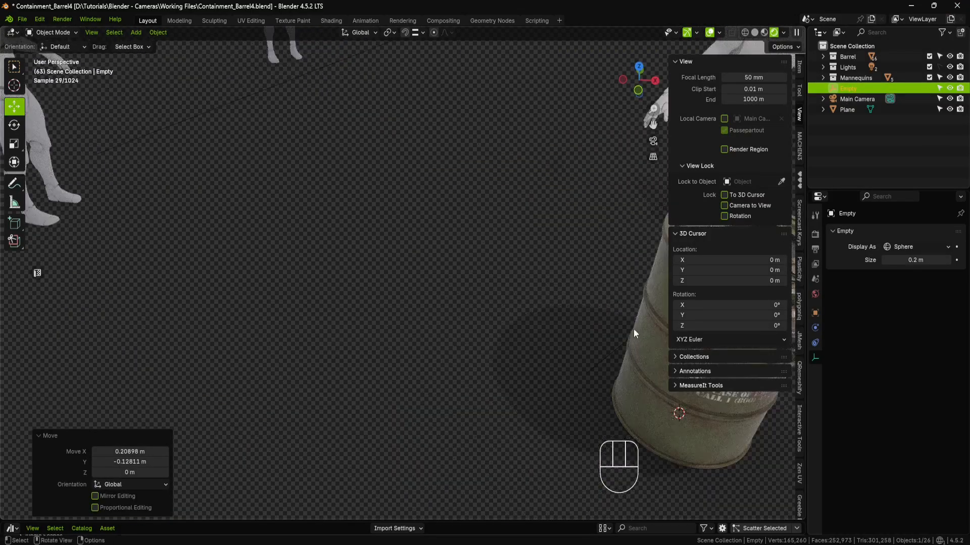
pyautogui.click(633, 329)
pyautogui.keyDown('shift'); pyautogui.moveTo(633, 329); pyautogui.dragTo(410, 313, button='middle'); pyautogui.keyUp('shift')
pyautogui.moveTo(410, 314); pyautogui.dragTo(425, 353, button='middle')
pyautogui.scroll(5, 544, 338)
pyautogui.keyDown('shift'); pyautogui.moveTo(545, 338); pyautogui.dragTo(415, 275, button='middle'); pyautogui.keyUp('shift')
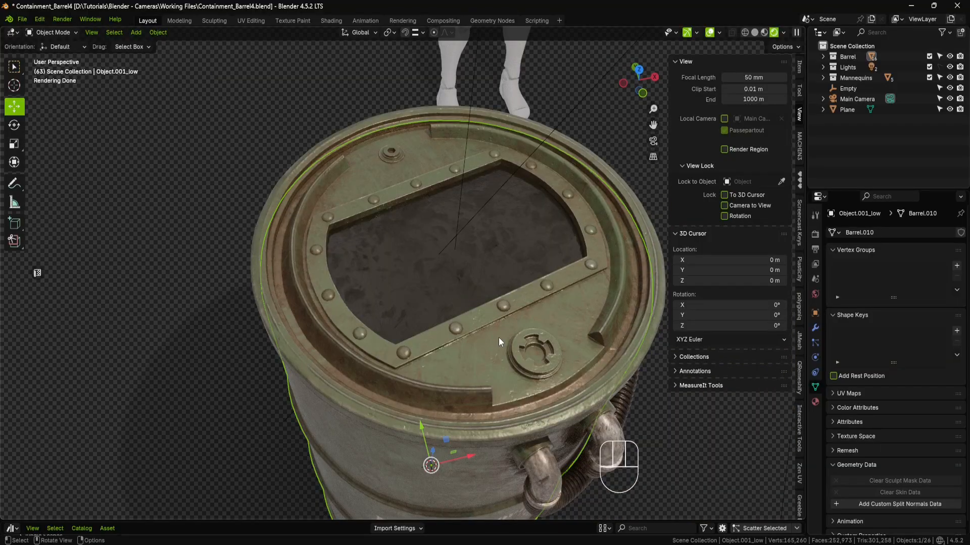
pyautogui.moveTo(509, 340); pyautogui.dragTo(374, 288, button='middle')
pyautogui.keyDown('shift'); pyautogui.moveTo(487, 356); pyautogui.dragTo(382, 212, button='middle'); pyautogui.keyUp('shift')
pyautogui.scroll(-1, 364, 191)
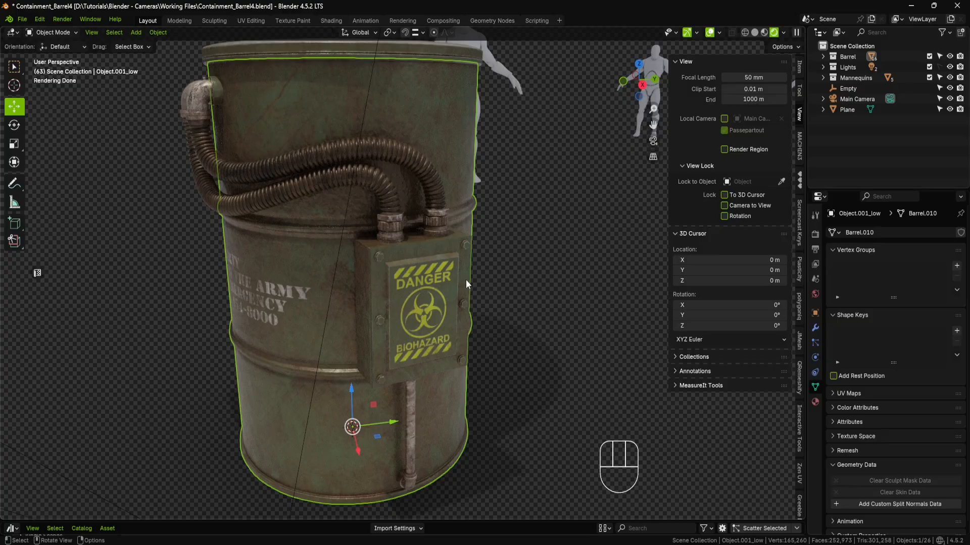
# Add a second camera to the scene and name it Top Camera
pyautogui.click(537, 262)
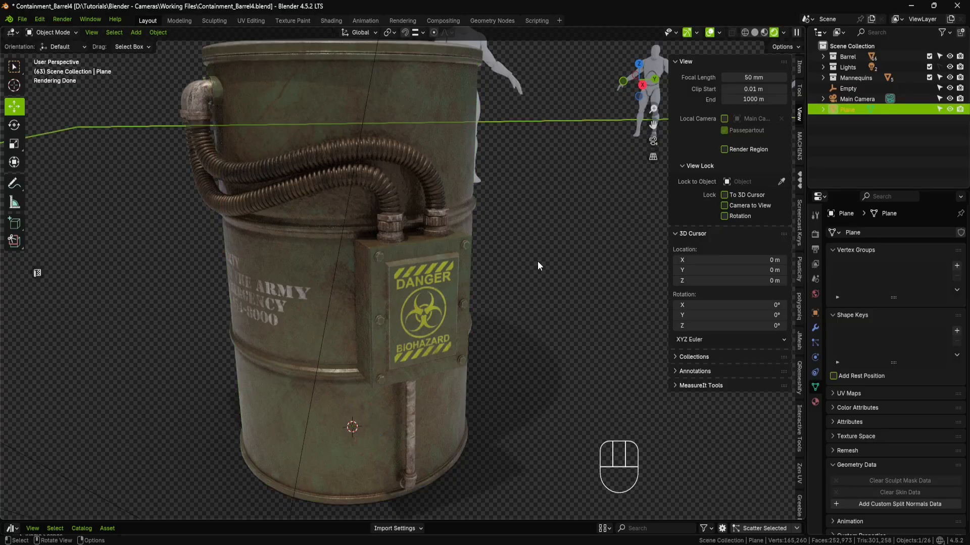
pyautogui.click(571, 109)
pyautogui.hotkey('shift', 'a')
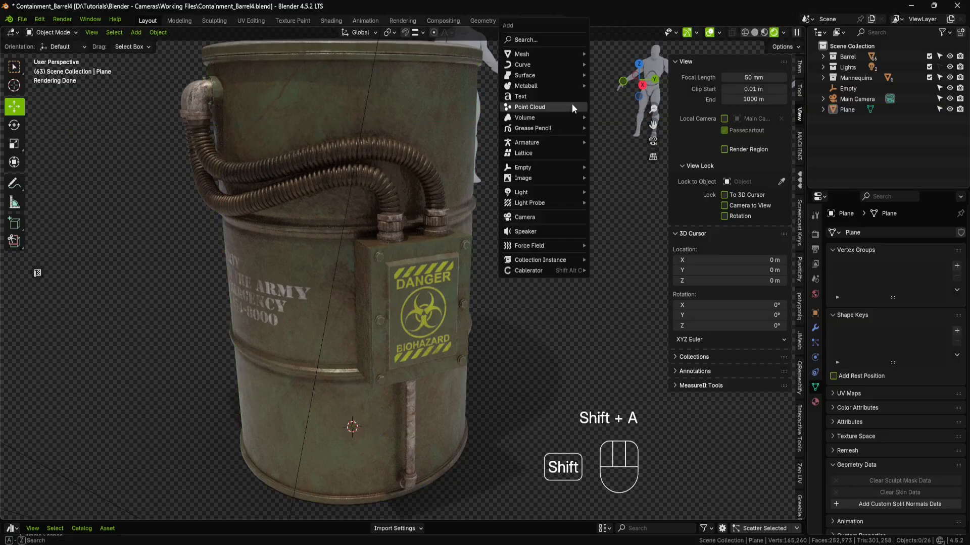
pyautogui.click(538, 216)
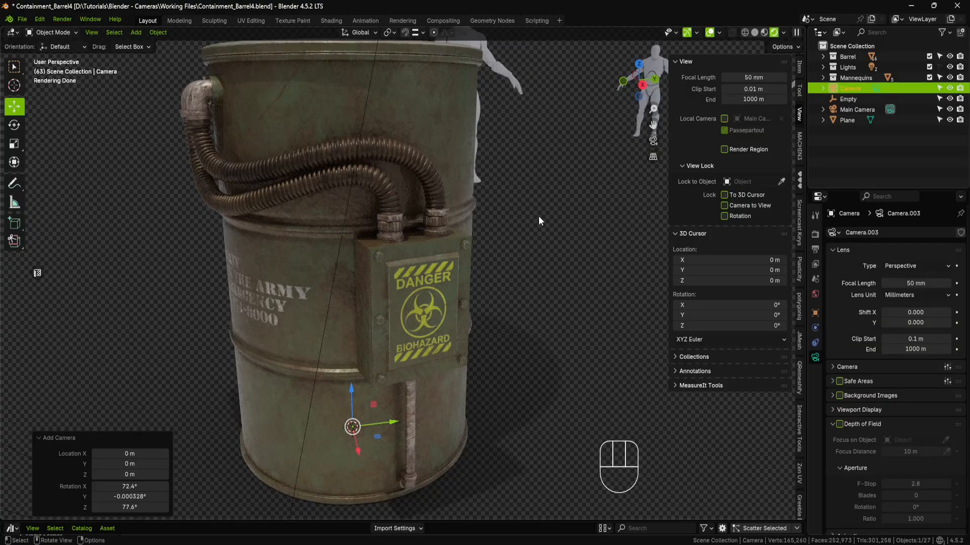
pyautogui.doubleClick(849, 89)
pyautogui.write('Top Camera')
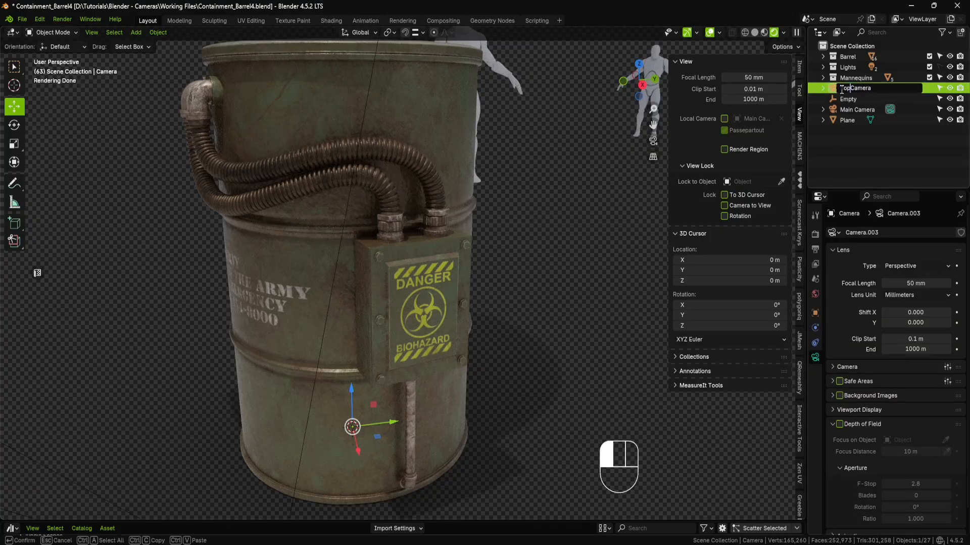
pyautogui.press('Return')
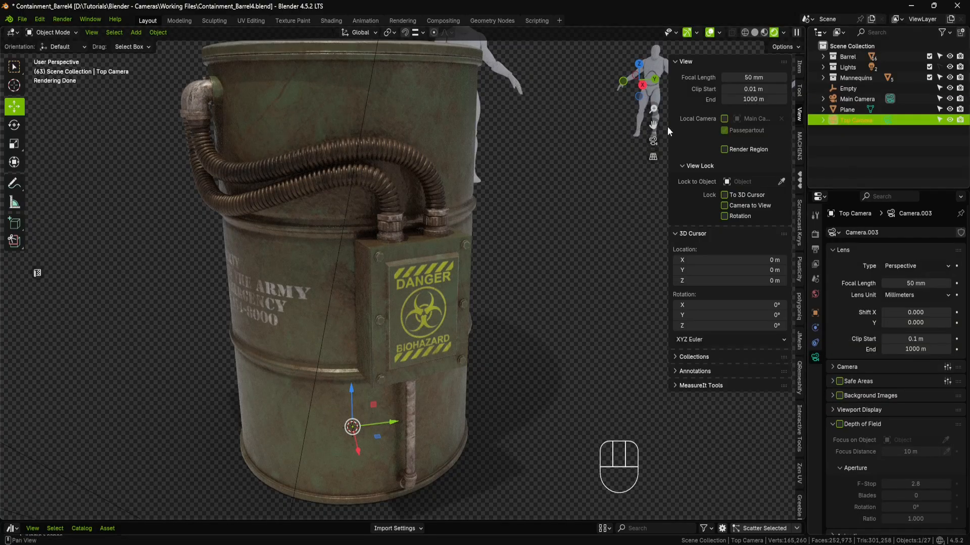
# Make Top Camera the active scene camera and align it to a view looking down on the barrel's lid
pyautogui.click(394, 132)
pyautogui.moveTo(334, 207); pyautogui.dragTo(478, 230, button='middle')
pyautogui.moveTo(479, 231); pyautogui.dragTo(474, 235, button='middle')
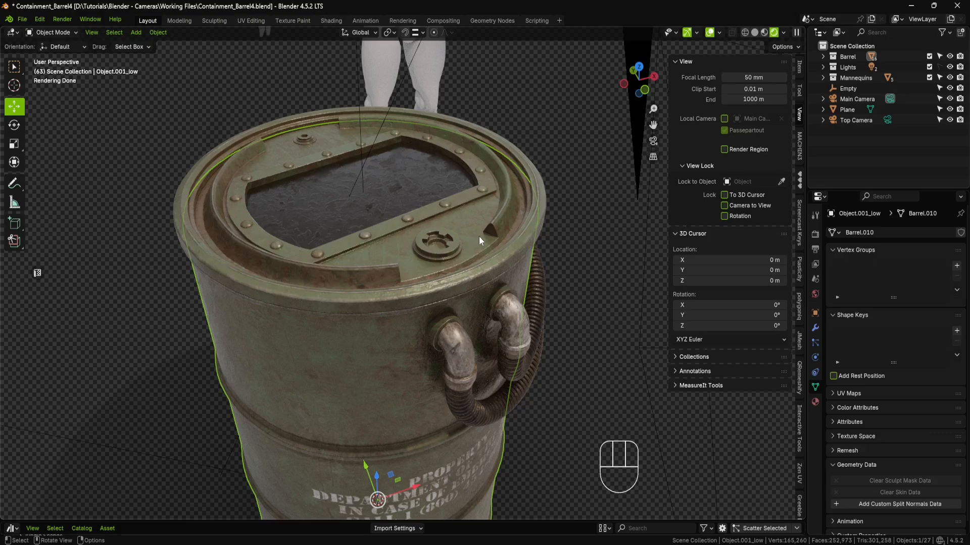
pyautogui.click(817, 280)
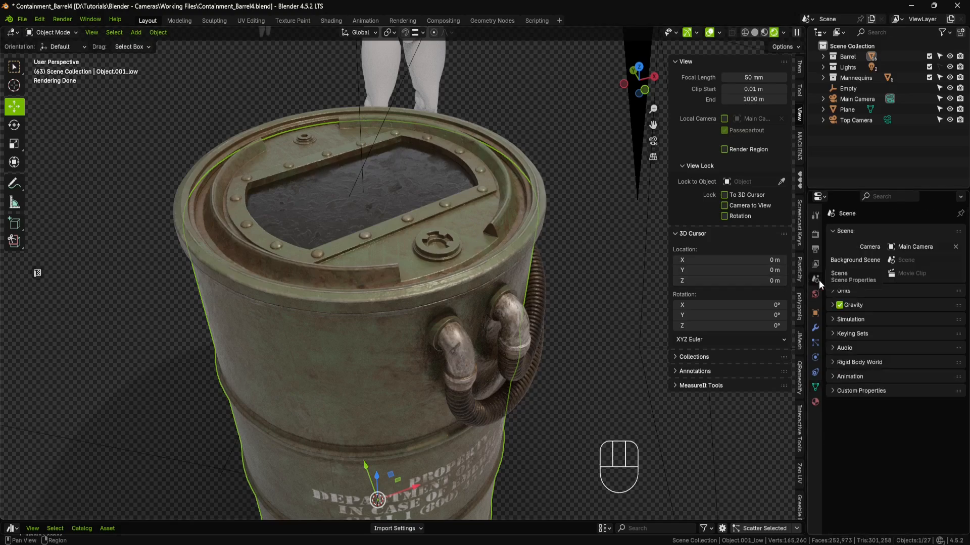
pyautogui.click(919, 246)
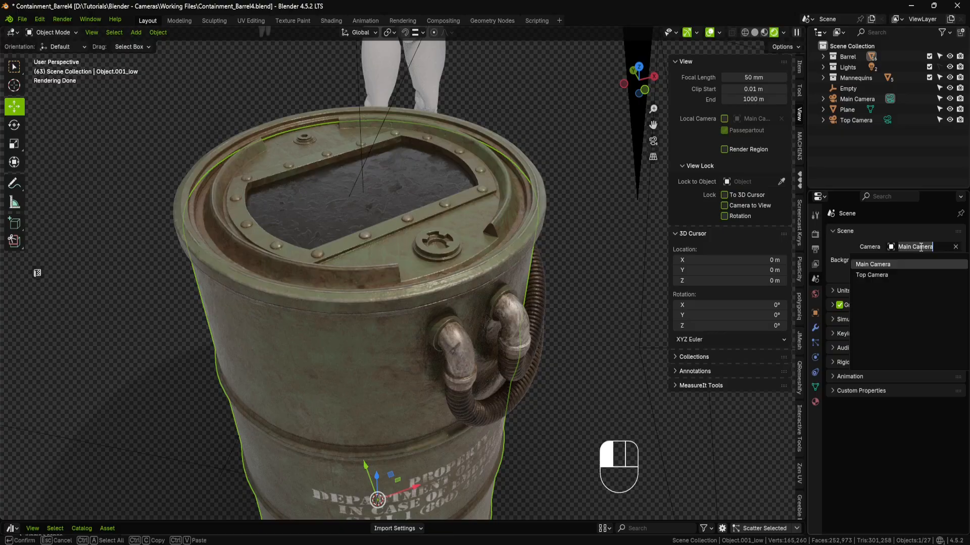
pyautogui.click(887, 275)
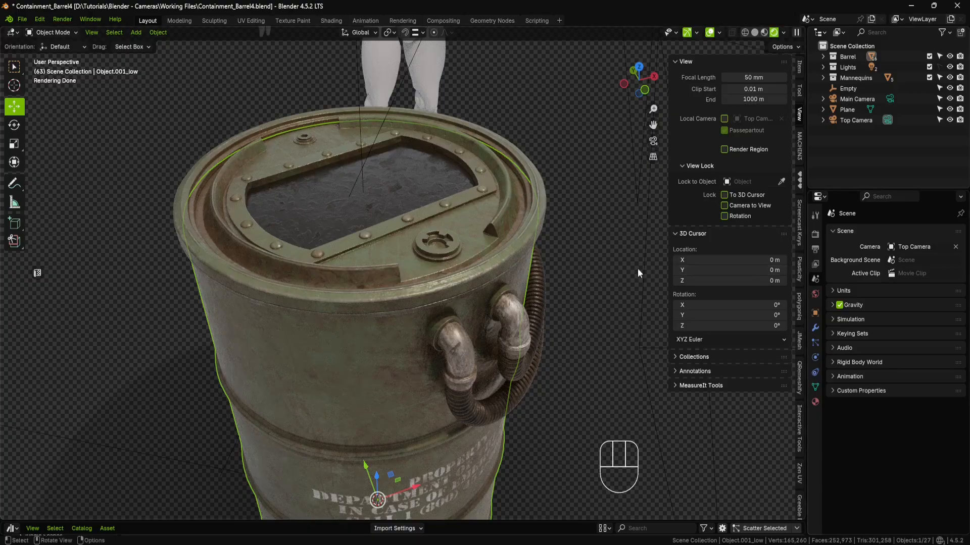
pyautogui.press('ctrl+alt+KP_0')
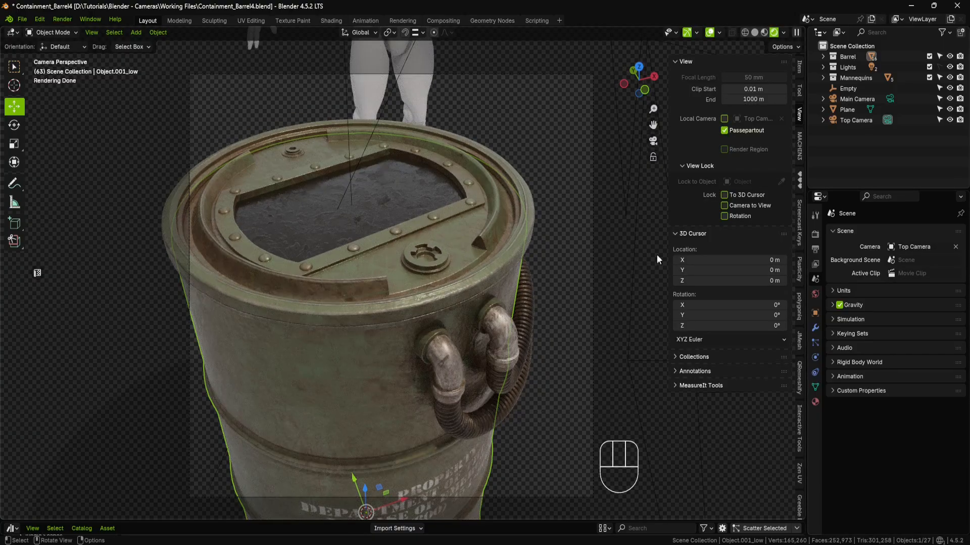
# Refine Top Camera's framing of the lid and pipe elbows with the camera locked to the view, then unlock it and leave the camera view
pyautogui.click(725, 205)
pyautogui.keyDown('shift'); pyautogui.moveTo(496, 248); pyautogui.dragTo(520, 266, button='middle'); pyautogui.keyUp('shift')
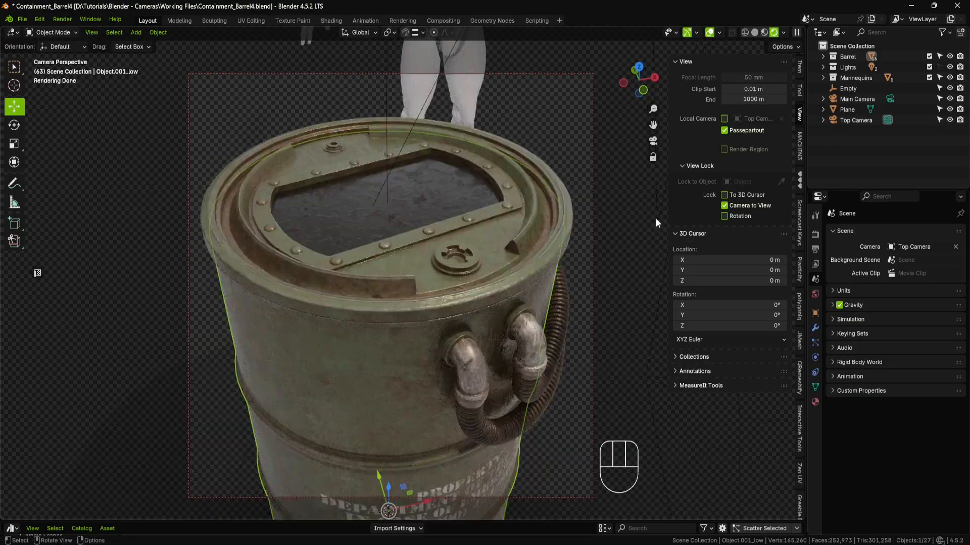
pyautogui.click(723, 205)
pyautogui.press('KP_0')
# Add a third camera to the scene
pyautogui.keyDown('shift'); pyautogui.moveTo(587, 229); pyautogui.dragTo(428, 213, button='middle'); pyautogui.keyUp('shift')
pyautogui.click(526, 218)
pyautogui.click(428, 213)
pyautogui.moveTo(475, 238); pyautogui.dragTo(526, 259, button='middle')
pyautogui.click(526, 260)
pyautogui.hotkey('shift', 'a')
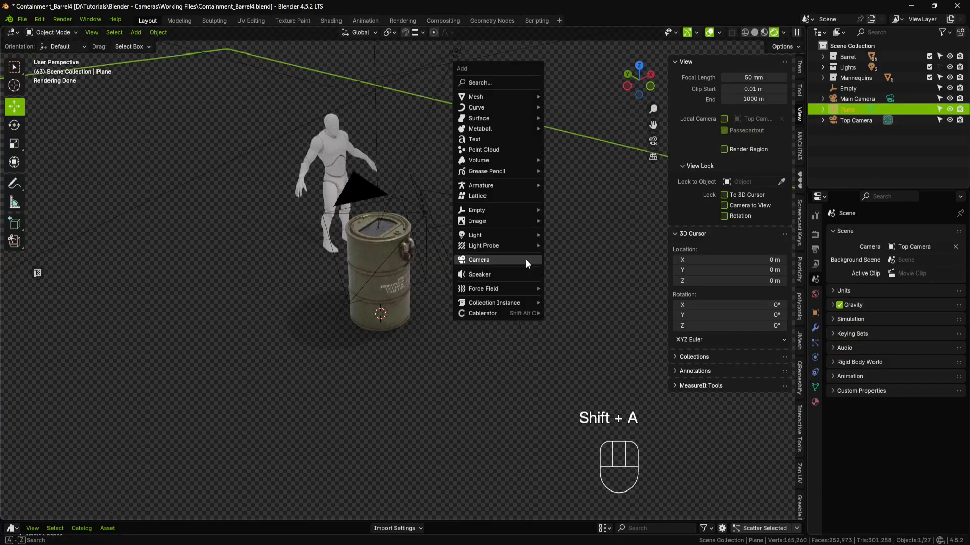
pyautogui.click(519, 259)
pyautogui.click(398, 271)
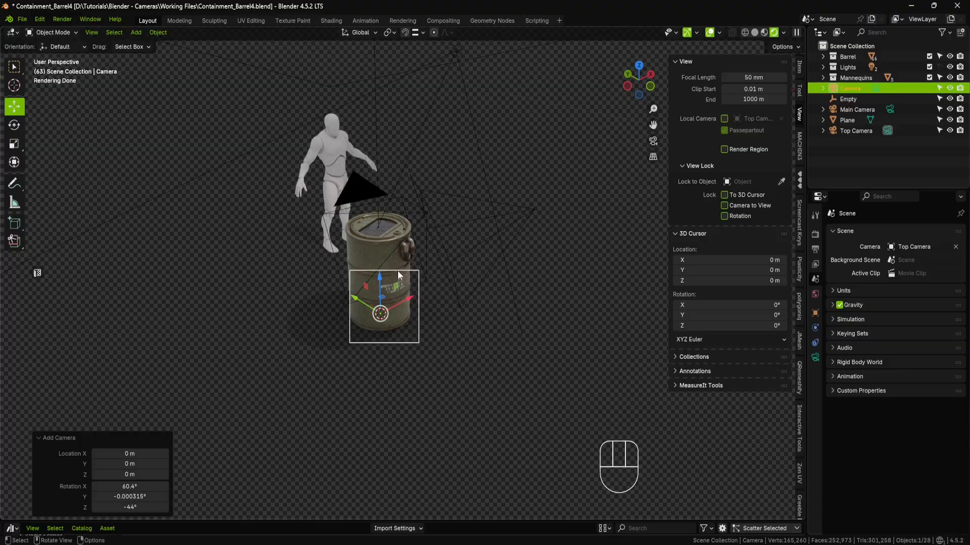
# Rename the new camera as Side Camera
pyautogui.moveTo(512, 286); pyautogui.dragTo(466, 271, button='middle')
pyautogui.scroll(6, 417, 283)
pyautogui.scroll(4, 376, 253)
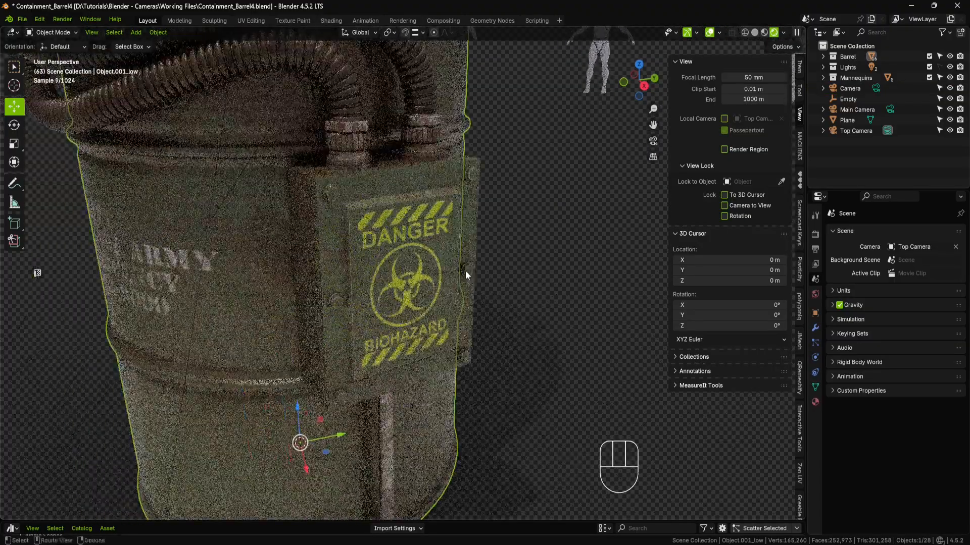
pyautogui.scroll(-1, 465, 270)
pyautogui.keyDown('shift'); pyautogui.moveTo(431, 227); pyautogui.dragTo(477, 280, button='middle'); pyautogui.keyUp('shift')
pyautogui.keyDown('shift'); pyautogui.moveTo(476, 280); pyautogui.dragTo(496, 274, button='middle'); pyautogui.keyUp('shift')
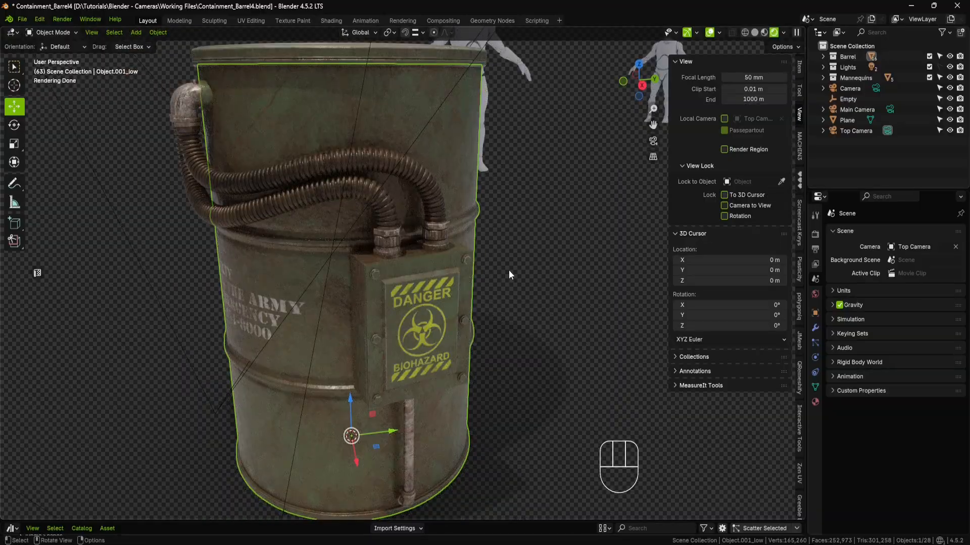
pyautogui.doubleClick(853, 88)
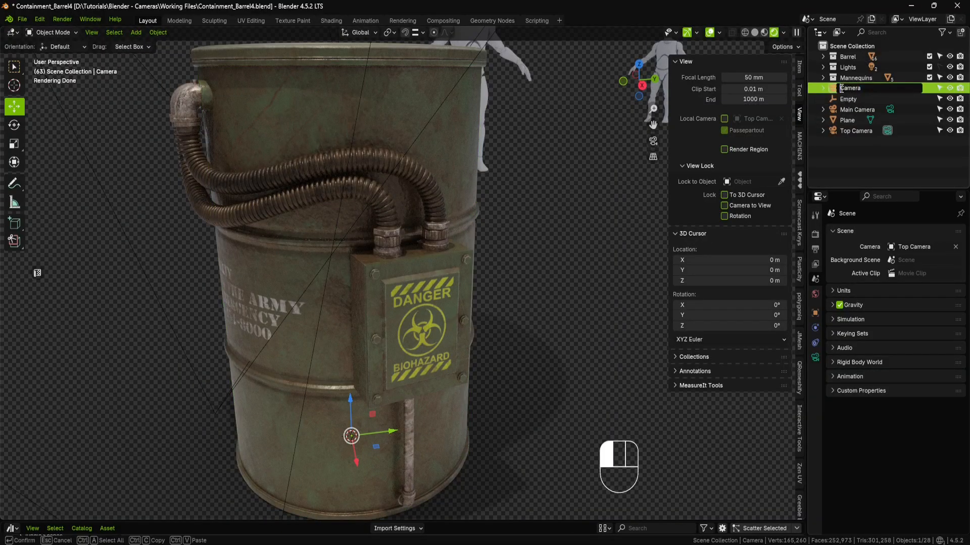
pyautogui.click(841, 89)
pyautogui.write('Side')
pyautogui.press('Return')
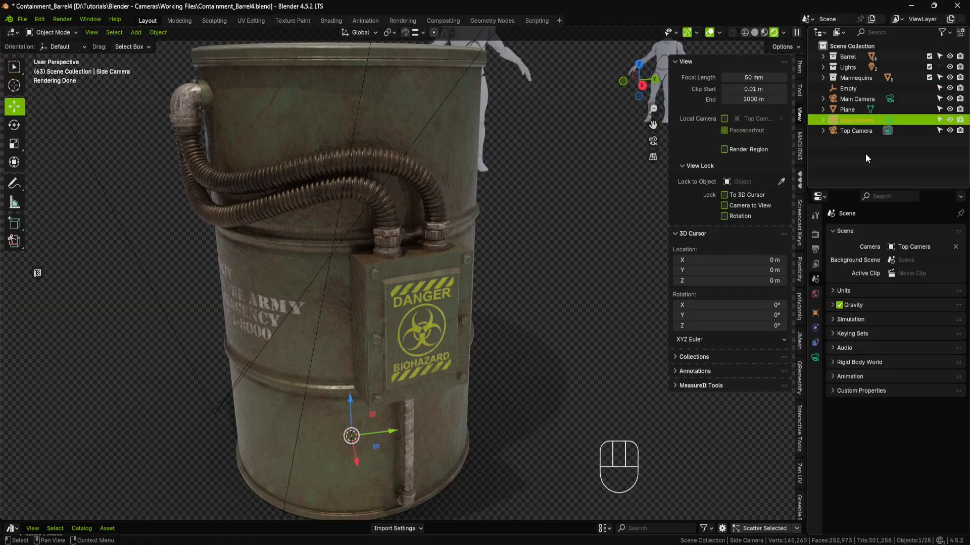
# Make Side Camera the active scene camera and align it to a view of the barrel's hoses and biohazard box
pyautogui.click(919, 246)
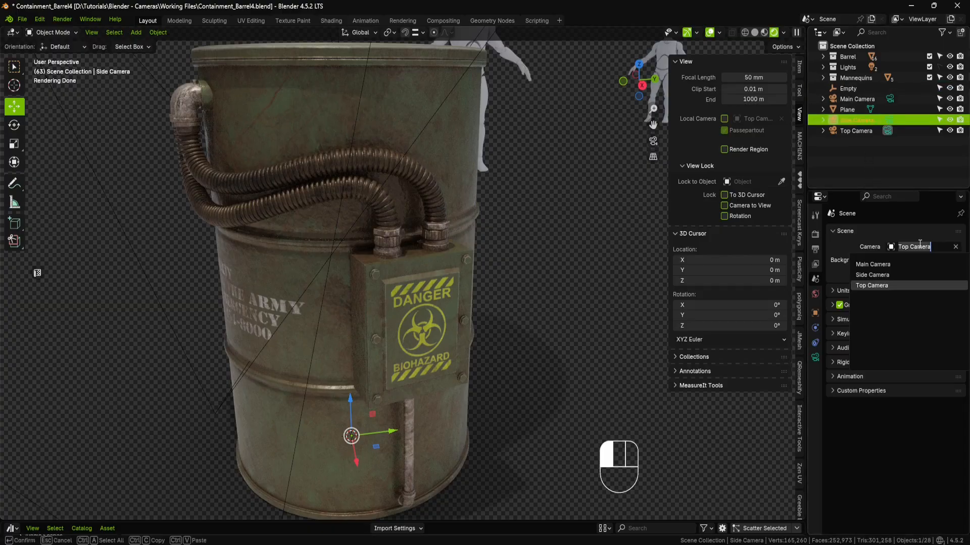
pyautogui.click(881, 274)
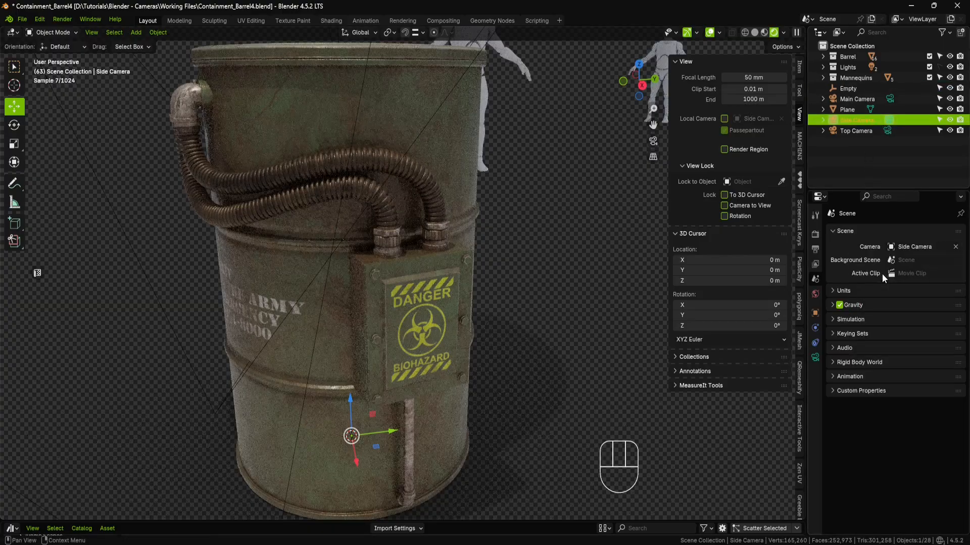
pyautogui.click(585, 214)
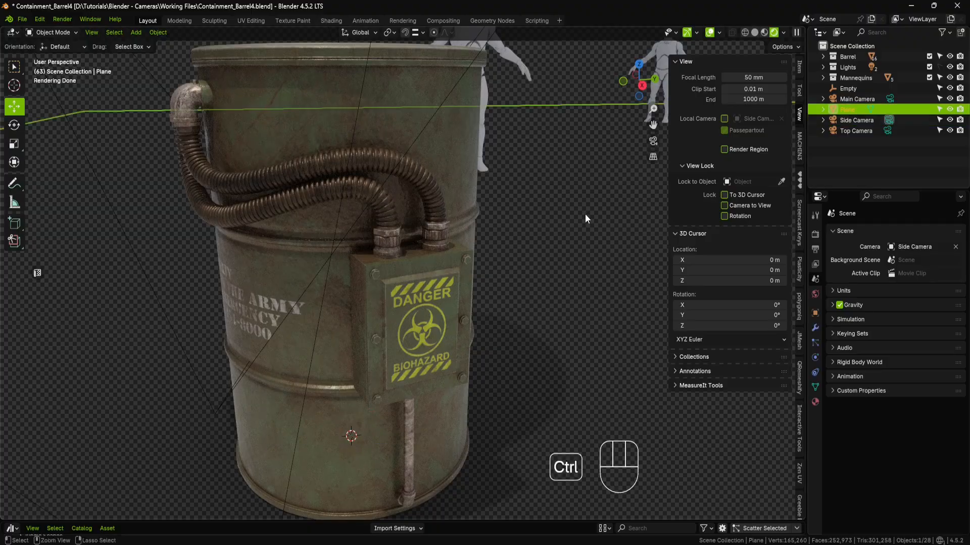
pyautogui.press('ctrl+alt+KP_0')
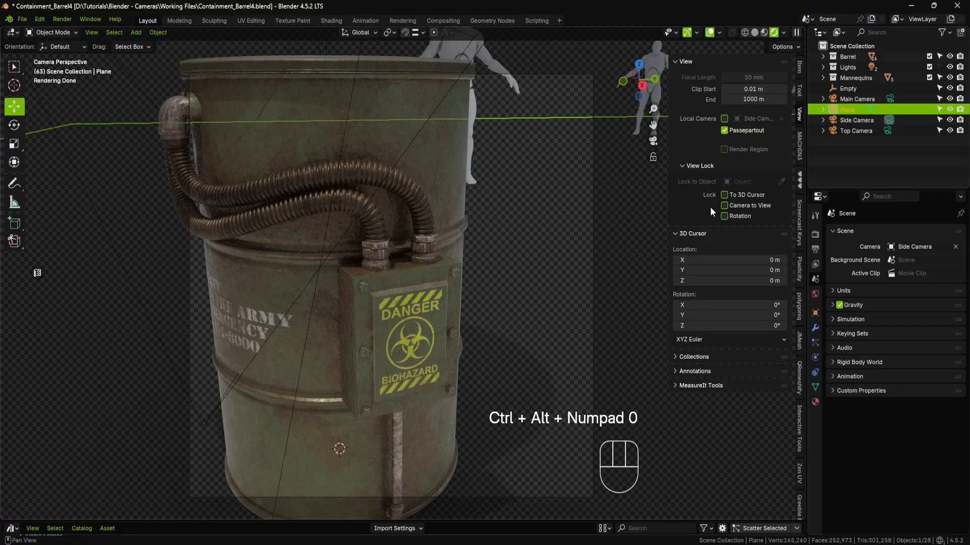
# Reframe Side Camera to fit the whole barrel with the camera locked to the view, then unlock it and leave the camera view
pyautogui.click(727, 205)
pyautogui.moveTo(452, 219)
pyautogui.keyDown('shift'); pyautogui.mouseDown(button='middle')
pyautogui.moveTo(465, 217)
pyautogui.moveTo(413, 229)
pyautogui.moveTo(453, 219)
pyautogui.mouseUp(button='middle'); pyautogui.keyUp('shift')
pyautogui.click(720, 206)
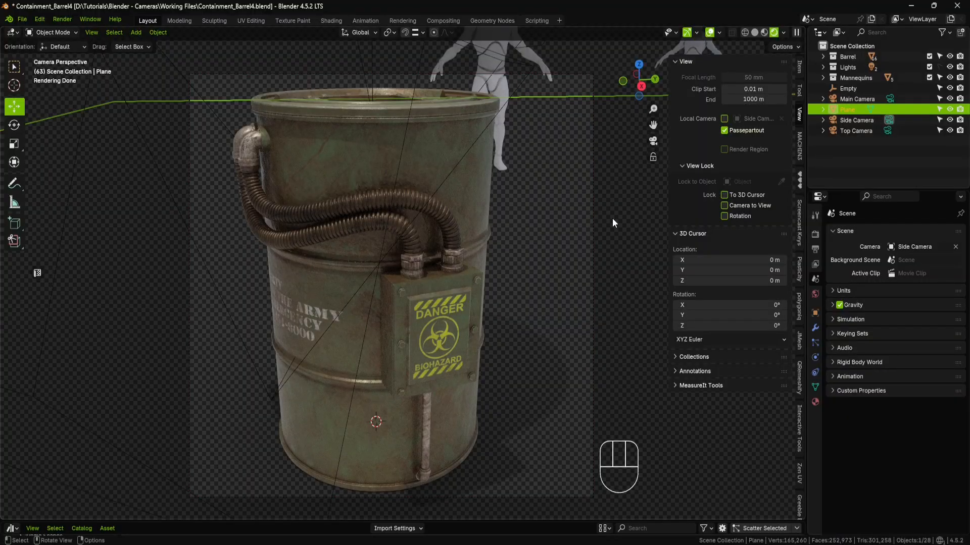
pyautogui.press('KP_0')
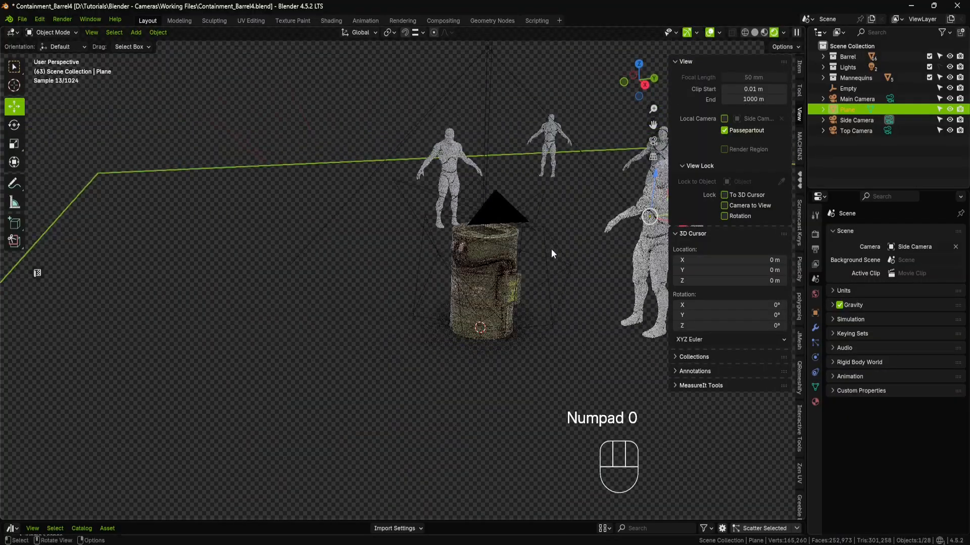
# Select Top Camera, Main Camera and Side Camera in turn to check their placement around the barrel
pyautogui.click(410, 183)
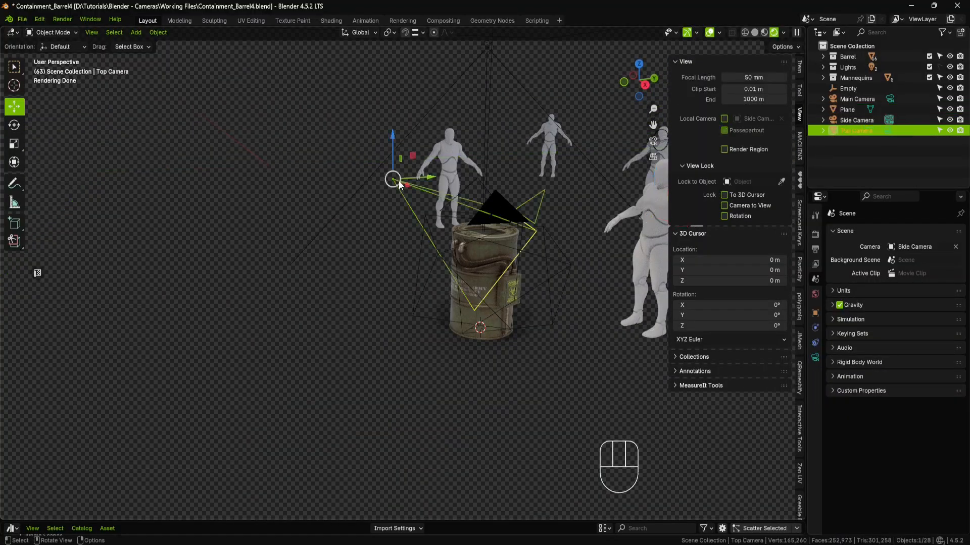
pyautogui.click(431, 264)
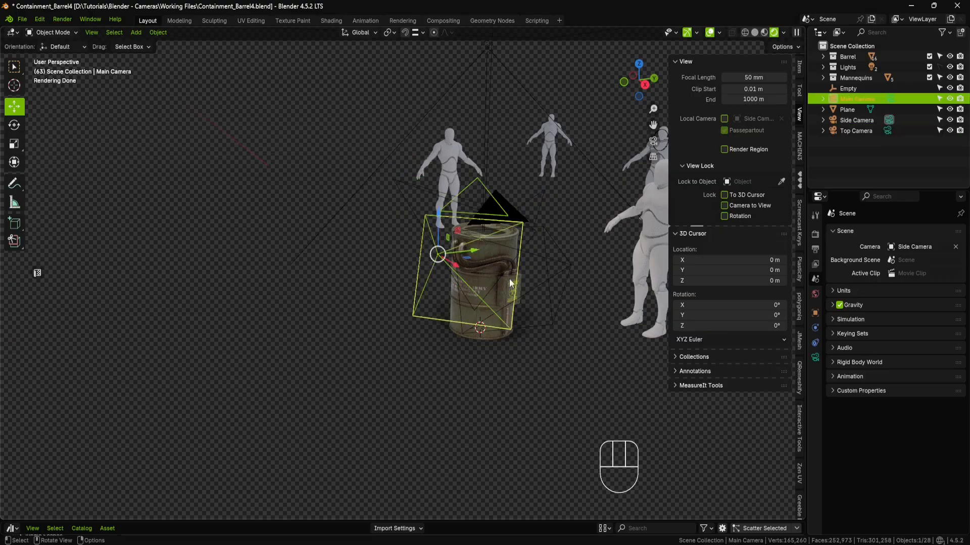
pyautogui.click(564, 271)
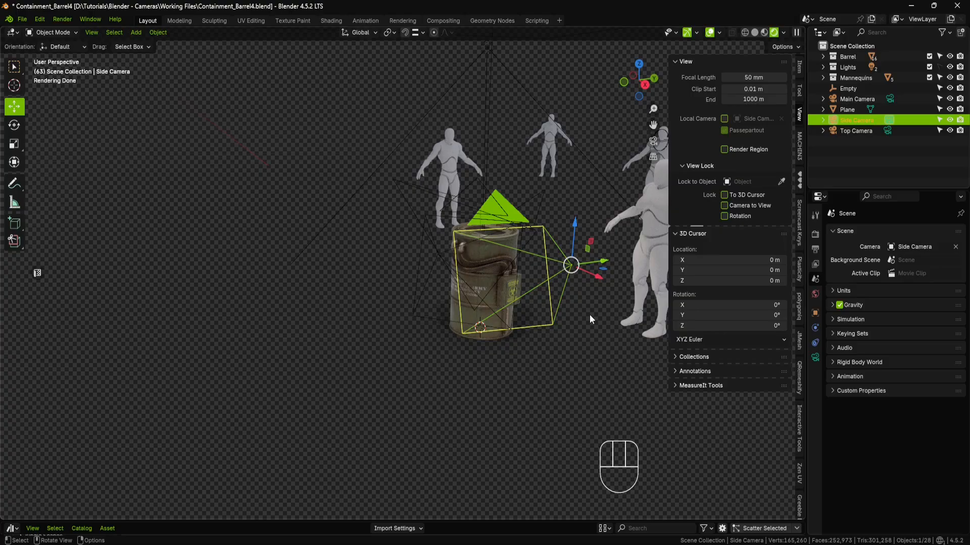
# Look through Side Camera, switch the active scene camera to Top Camera and back to Main Camera, then leave the camera view
pyautogui.press('KP_0')
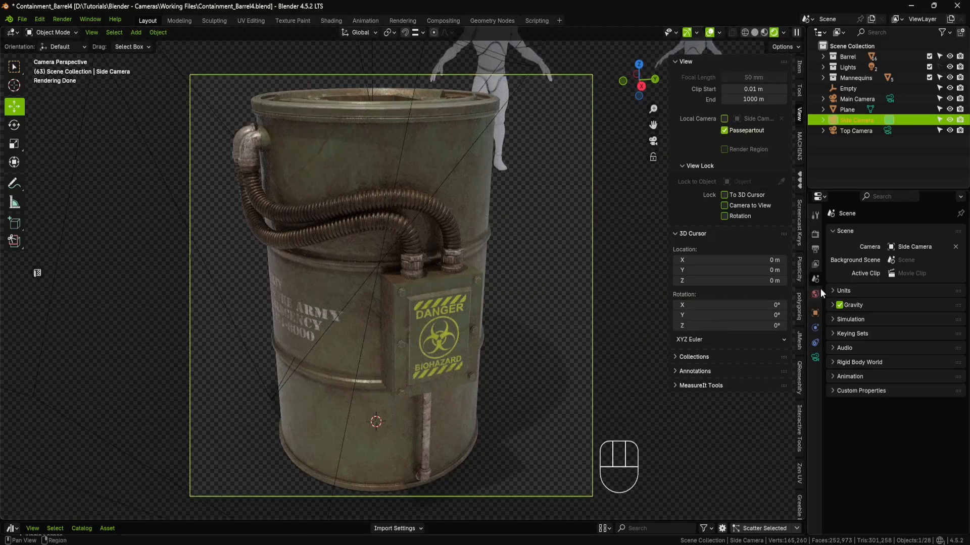
pyautogui.click(931, 245)
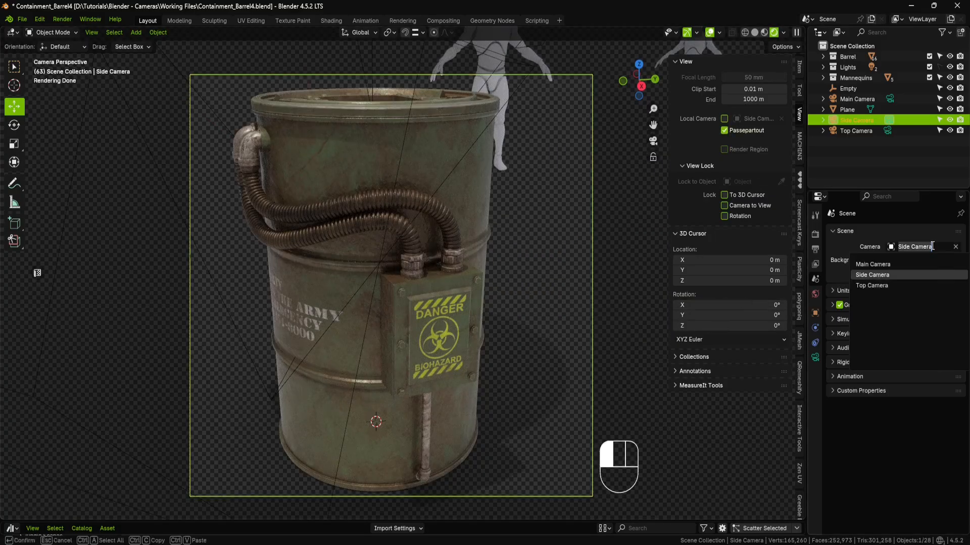
pyautogui.click(878, 286)
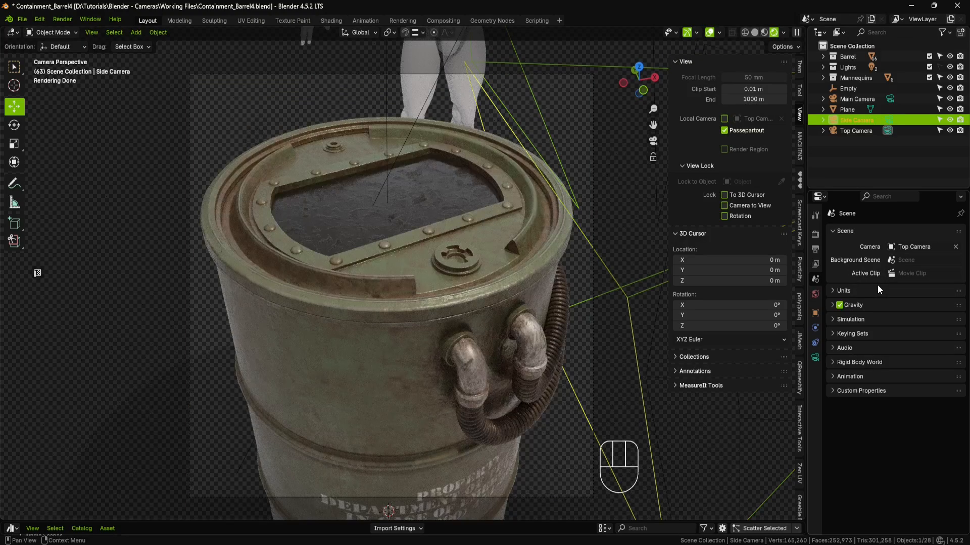
pyautogui.click(921, 245)
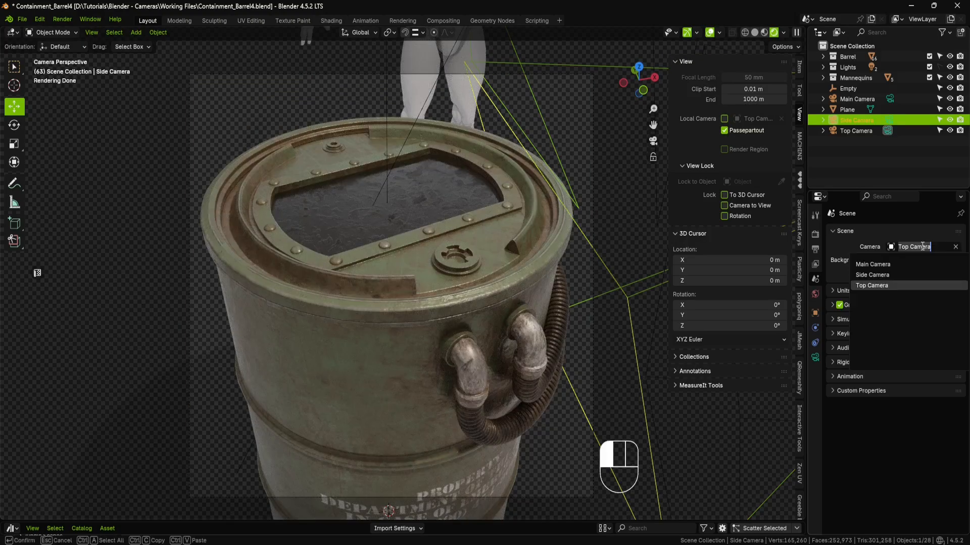
pyautogui.click(890, 263)
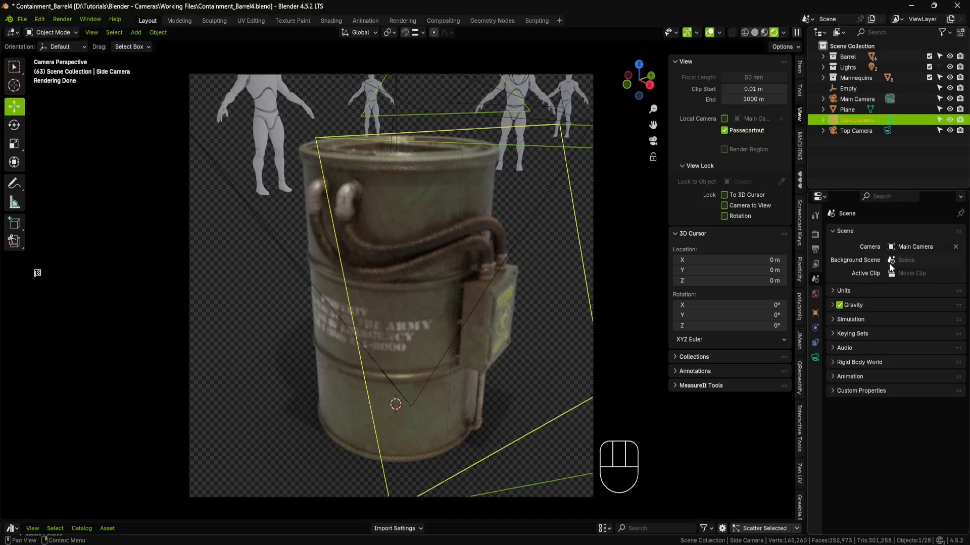
pyautogui.click(629, 256)
pyautogui.press('KP_0')
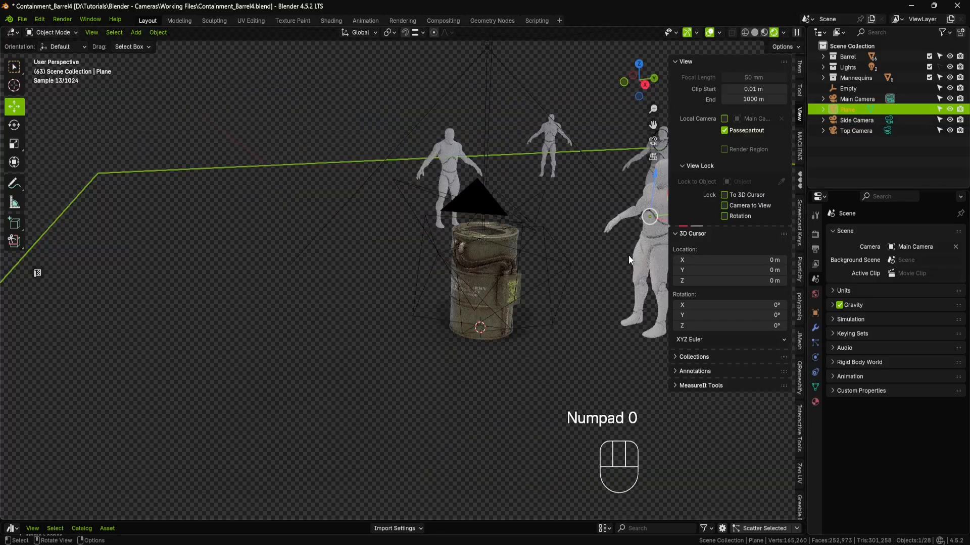
# Inspect where Top Camera and Side Camera sit relative to the barrel by selecting each one
pyautogui.keyDown('shift'); pyautogui.moveTo(629, 259); pyautogui.dragTo(519, 278, button='middle'); pyautogui.keyUp('shift')
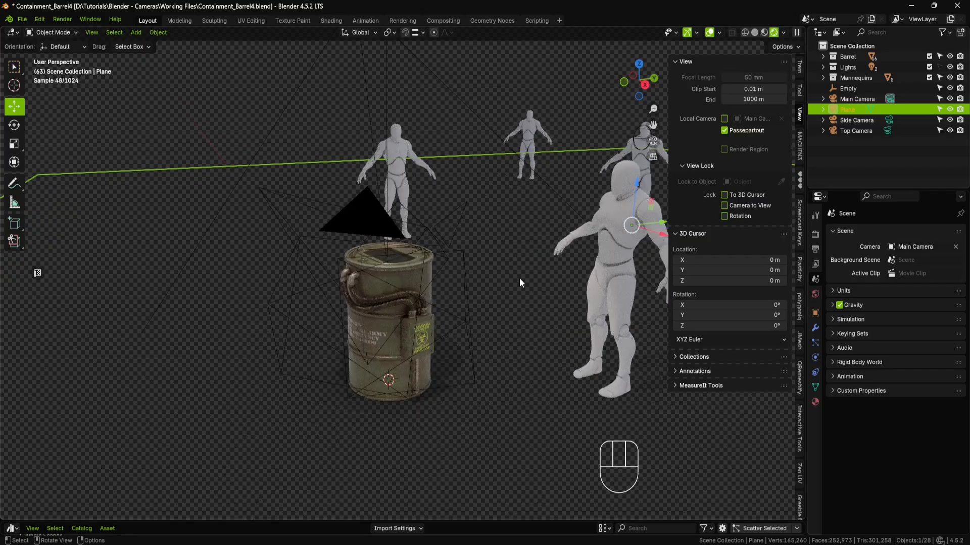
pyautogui.click(308, 291)
pyautogui.click(308, 267)
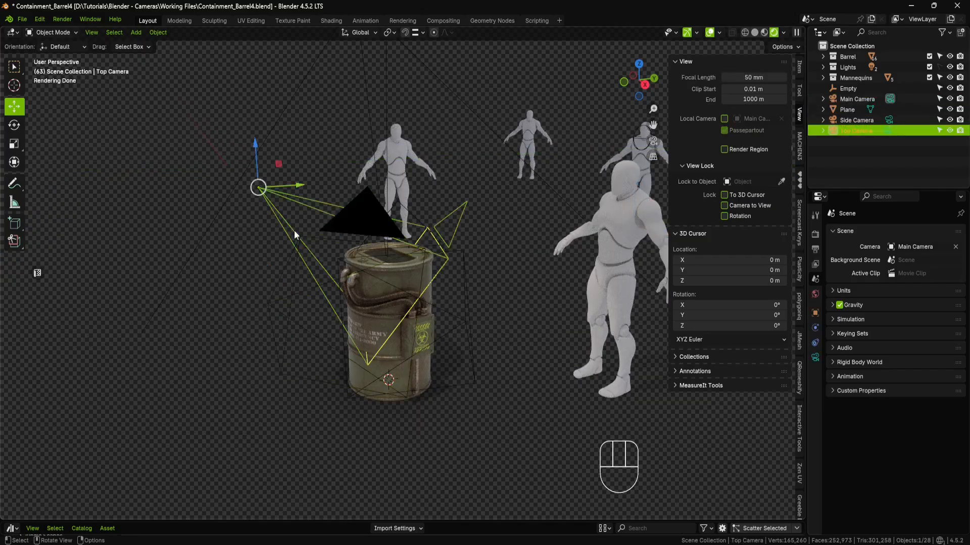
pyautogui.click(457, 322)
pyautogui.click(456, 327)
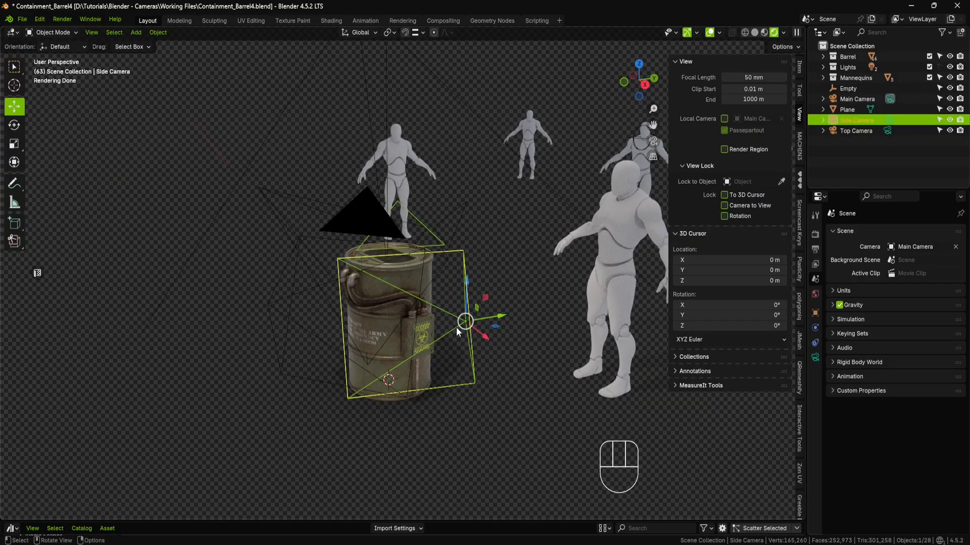
pyautogui.click(499, 284)
# Create a new collection directly under the Scene Collection and name it Cameras
pyautogui.click(899, 156)
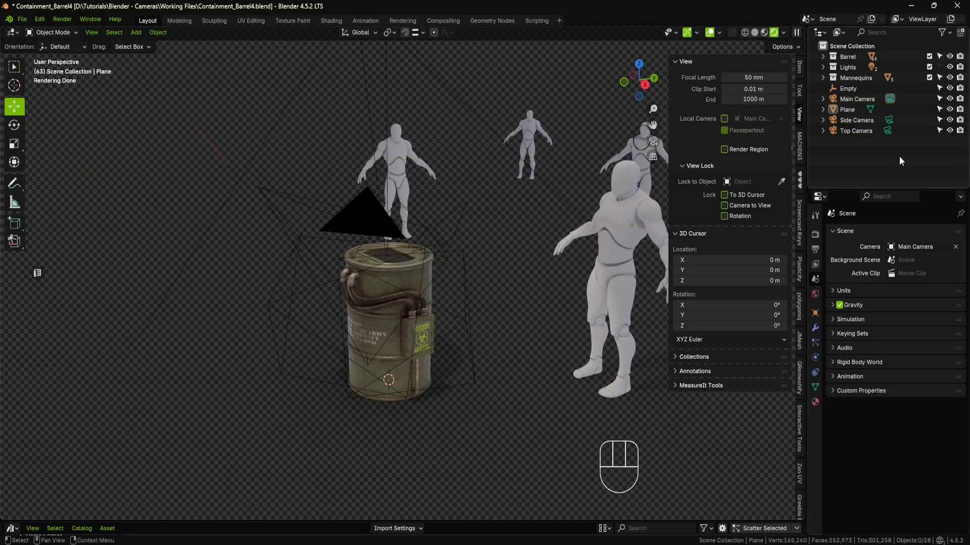
pyautogui.rightClick(899, 156)
pyautogui.click(879, 157)
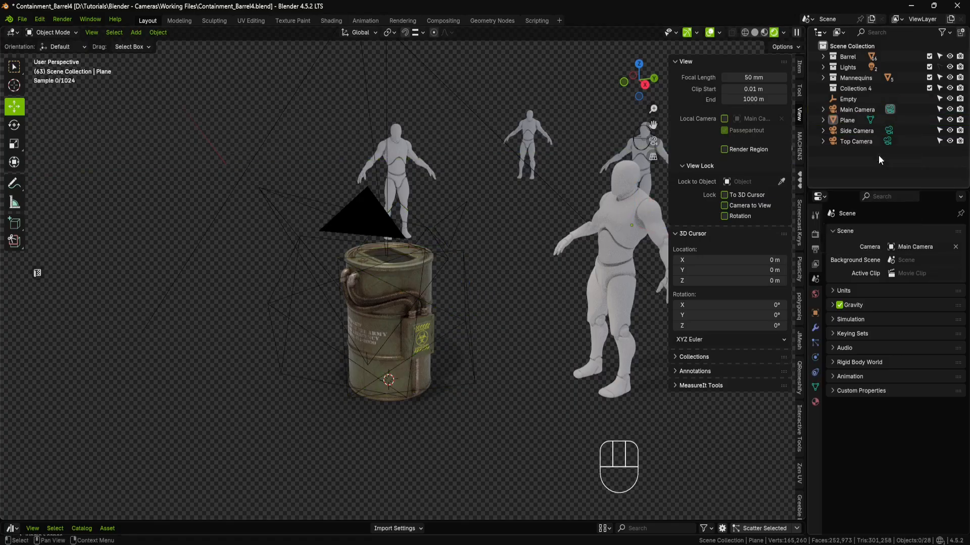
pyautogui.doubleClick(868, 89)
pyautogui.write('Cameras')
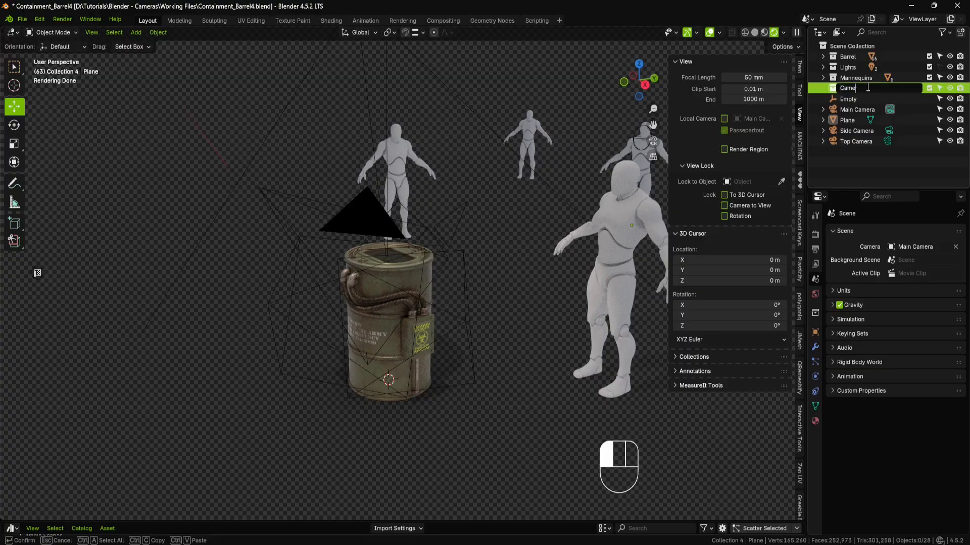
pyautogui.press('Return')
# Move Top Camera, Side Camera and Main Camera into the Cameras collection
pyautogui.click(853, 140)
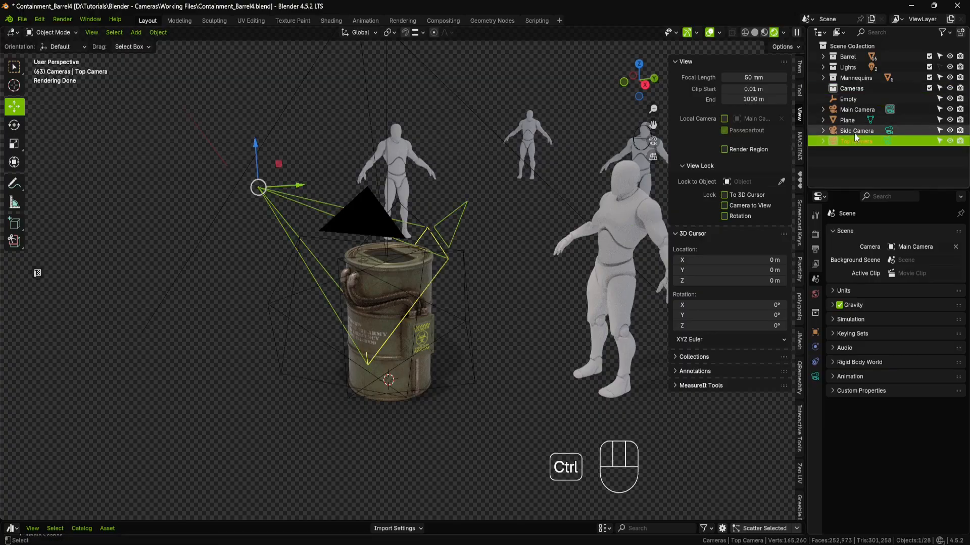
pyautogui.keyDown('ctrl'); pyautogui.click(855, 130); pyautogui.keyUp('ctrl')
pyautogui.keyDown('ctrl'); pyautogui.click(858, 109); pyautogui.keyUp('ctrl')
pyautogui.moveTo(861, 112); pyautogui.dragTo(865, 93)
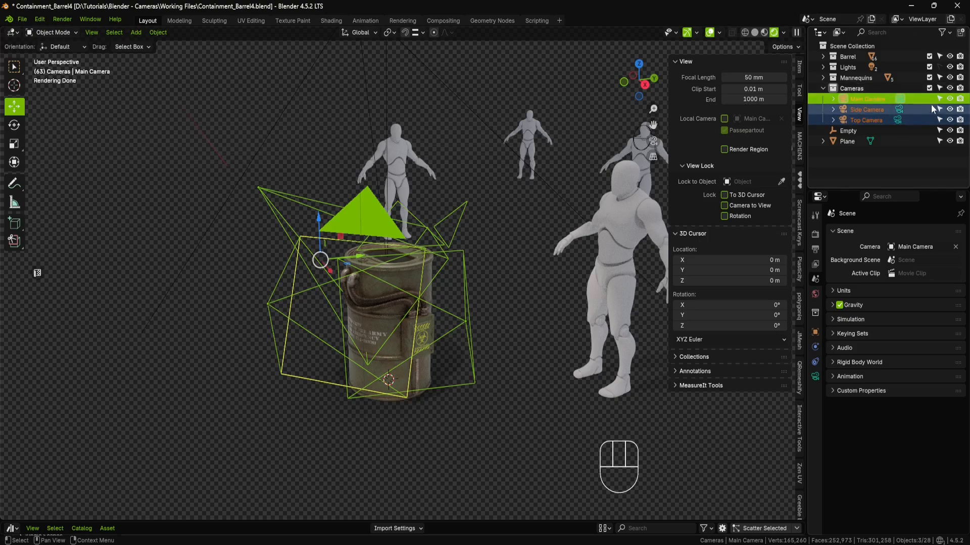
# Hide the Cameras collection in the viewport and collapse it in the outliner
pyautogui.click(950, 89)
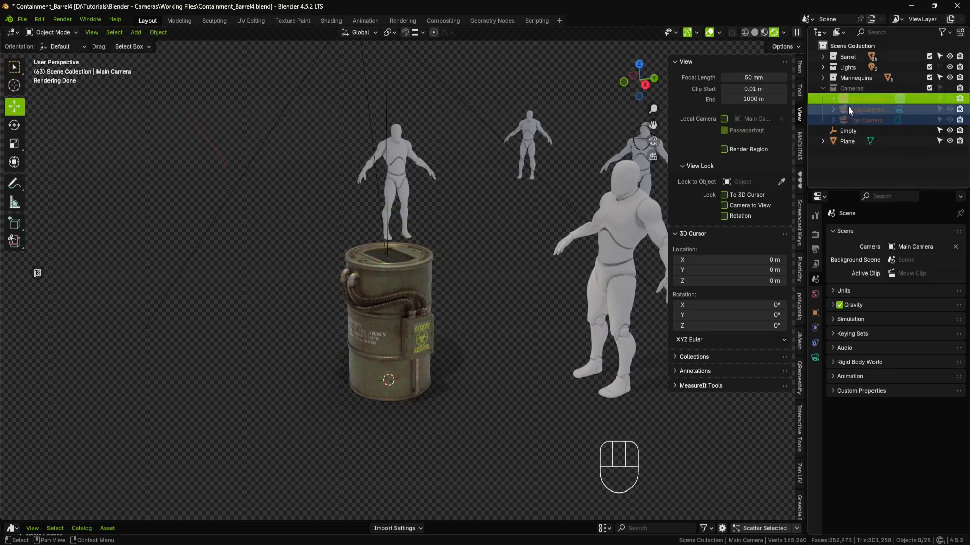
pyautogui.click(823, 89)
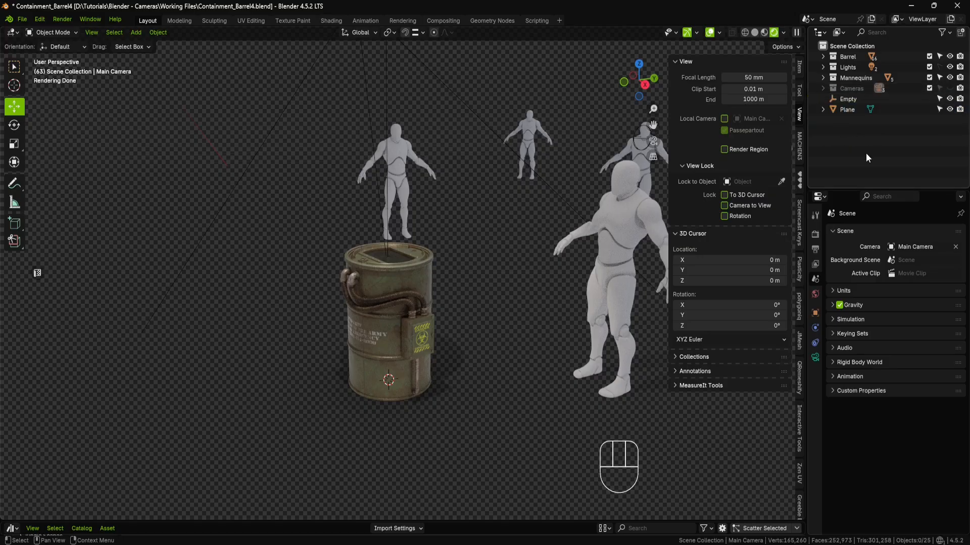
# Make Side Camera the active scene camera and look through it
pyautogui.click(919, 247)
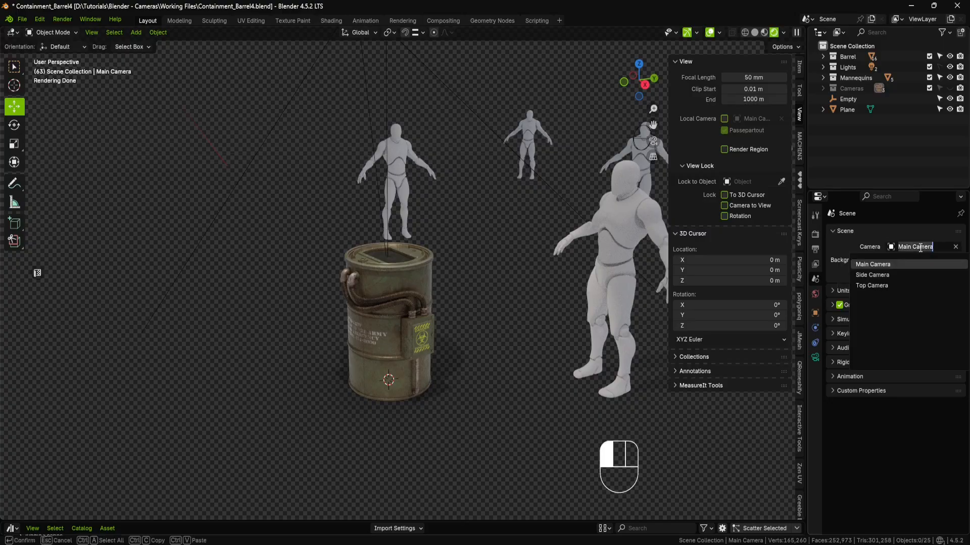
pyautogui.click(884, 274)
pyautogui.moveTo(508, 247); pyautogui.dragTo(507, 242, button='middle')
pyautogui.press('KP_0')
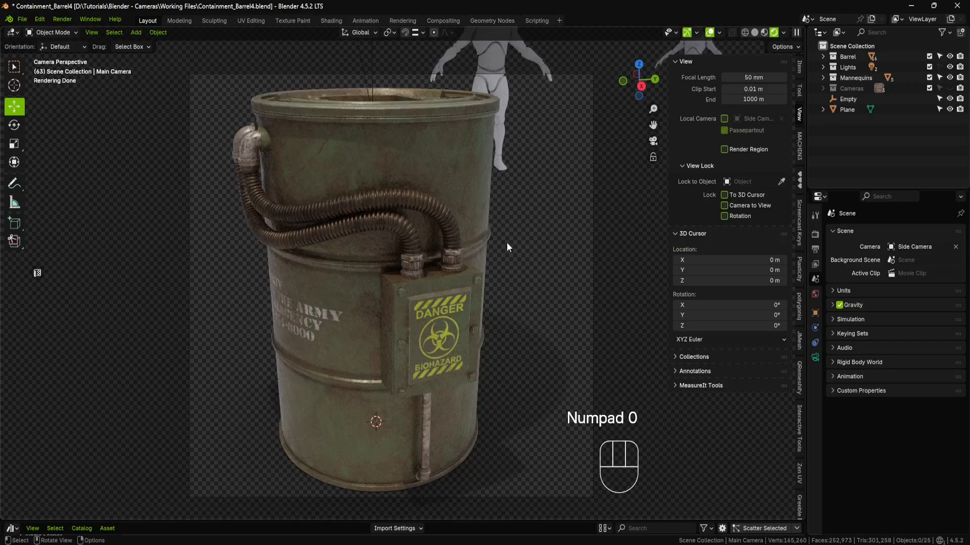
# Check the mannequin behind the barrel and hide the whole Mannequins collection in the viewport
pyautogui.click(504, 94)
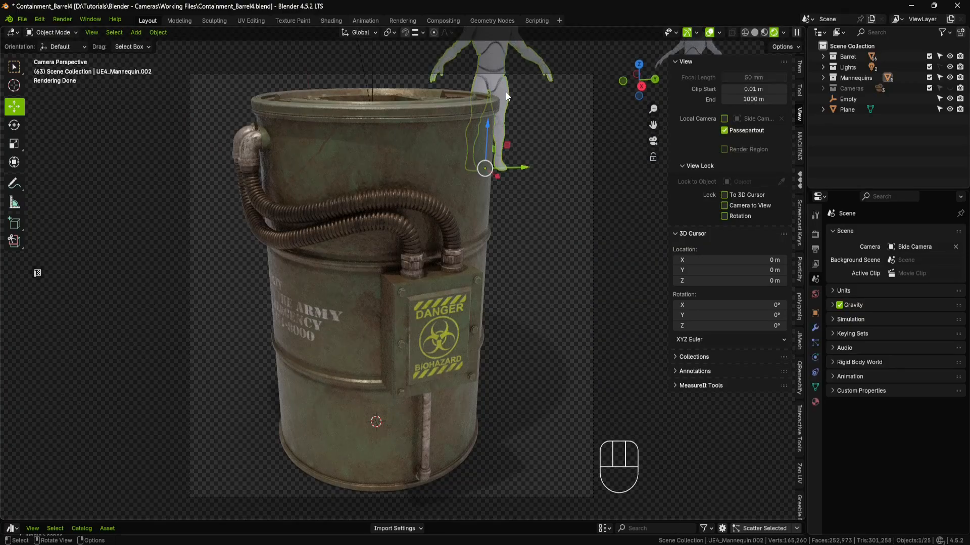
pyautogui.click(539, 109)
pyautogui.click(562, 89)
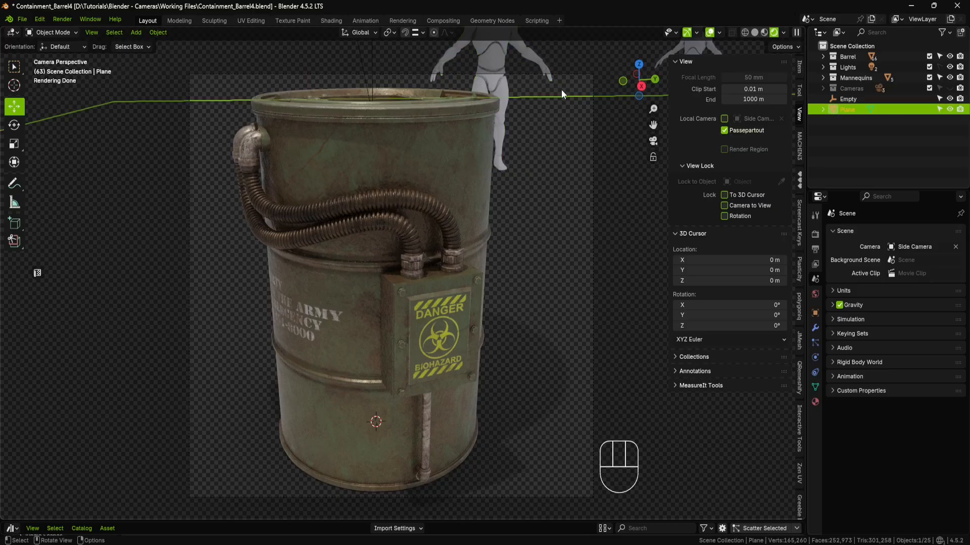
pyautogui.click(823, 78)
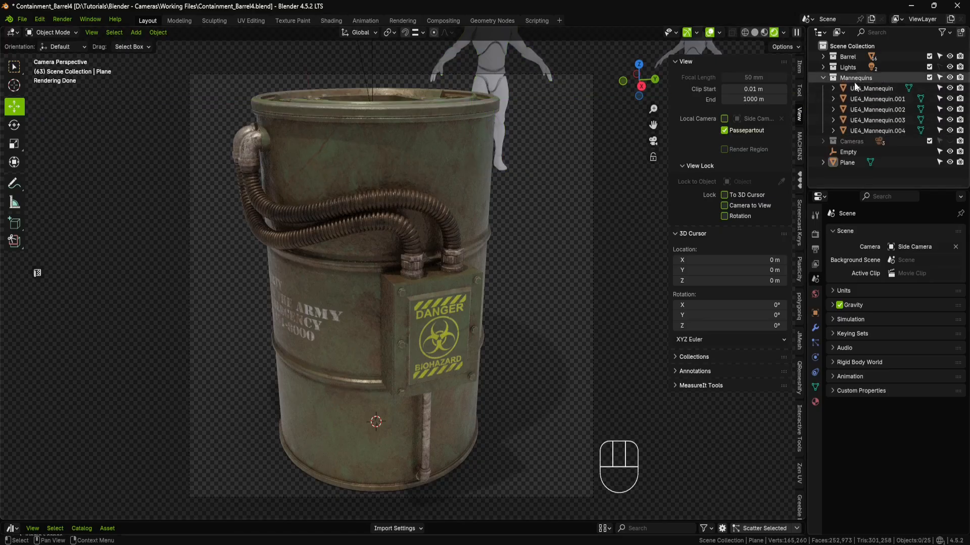
pyautogui.click(823, 78)
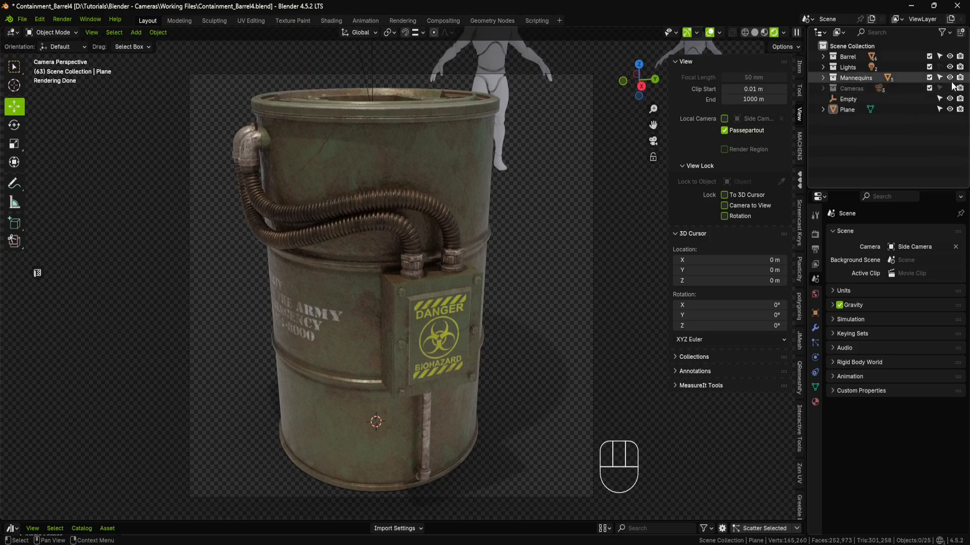
pyautogui.click(949, 78)
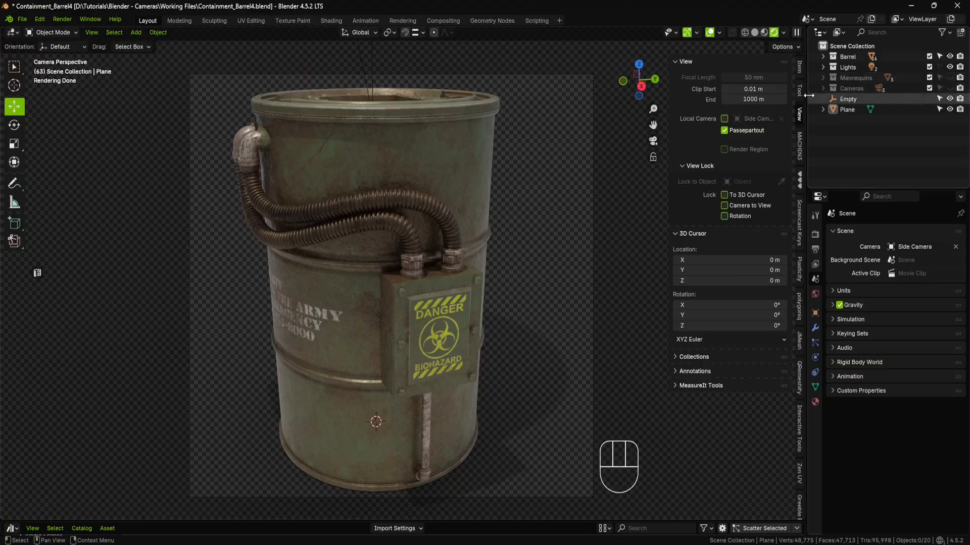
# Render the Side Camera view, inspect the background behind the barrel, and close the render window
pyautogui.press('F12')
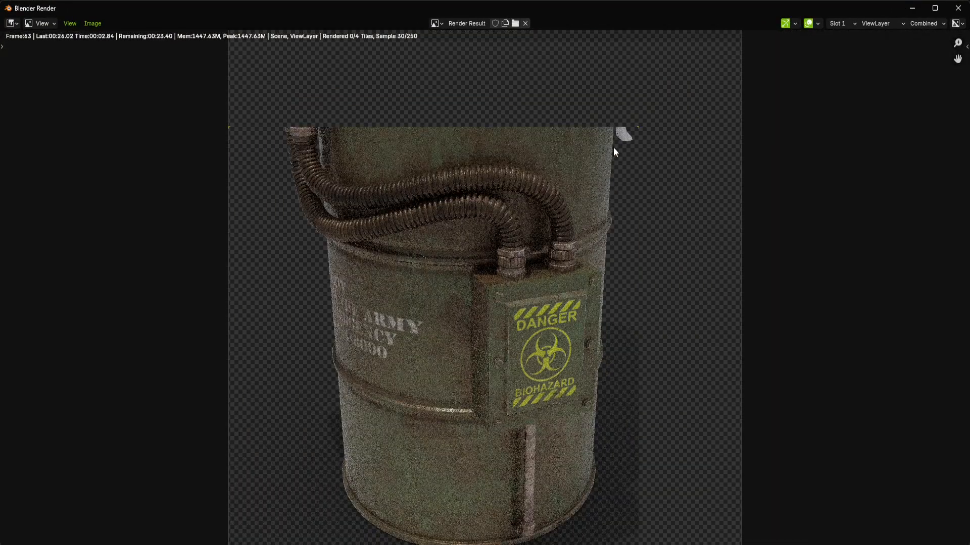
pyautogui.scroll(-1, 613, 147)
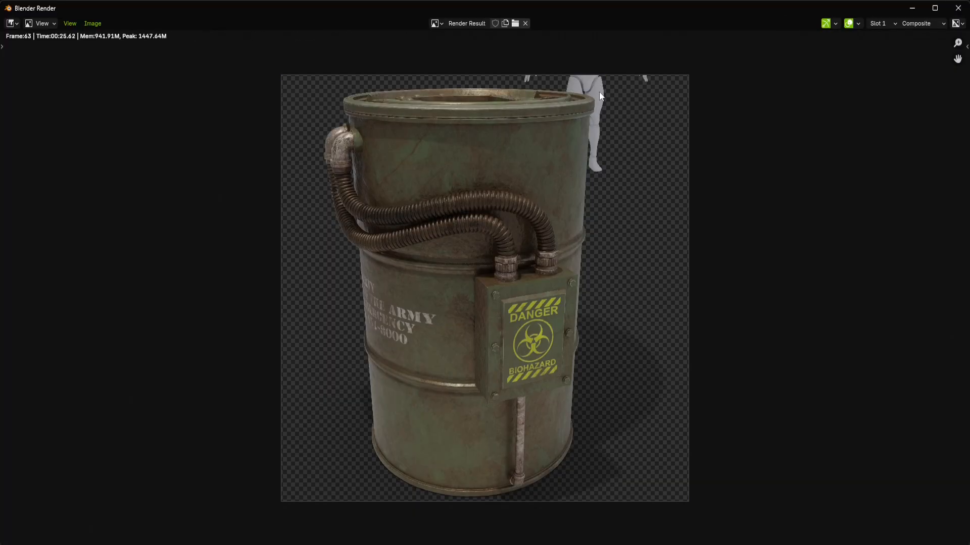
pyautogui.click(958, 8)
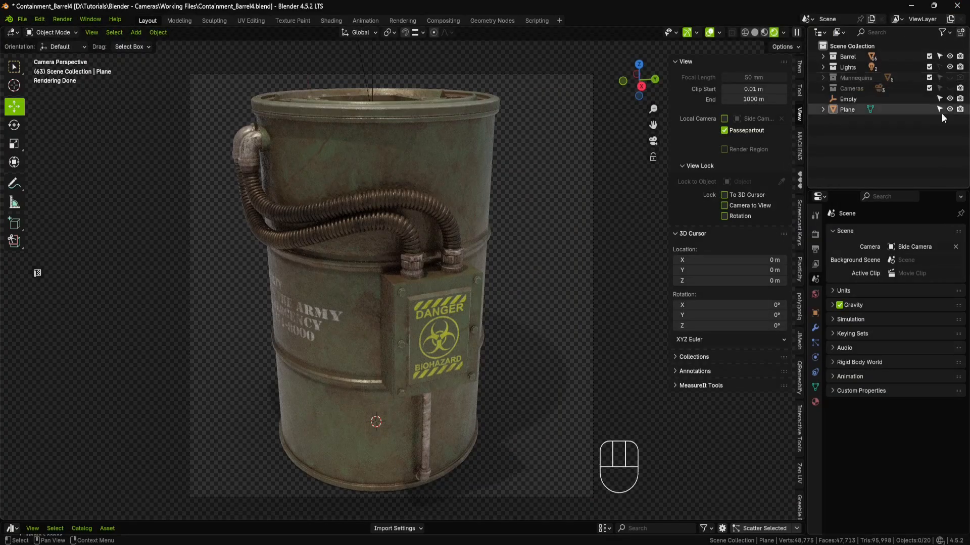
# Disable the Mannequins collection in renders, render the Side Camera view again, and fit the whole image in view
pyautogui.press('F12')
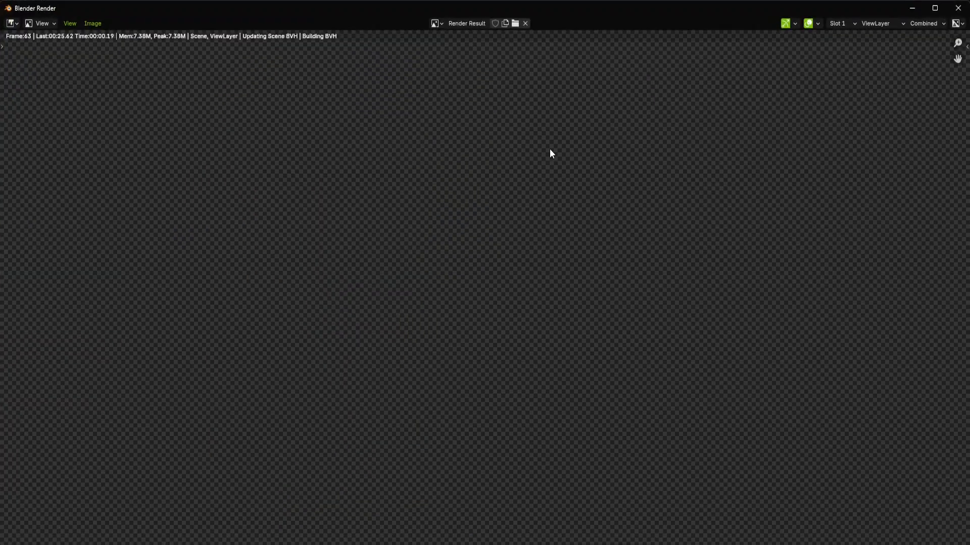
pyautogui.scroll(-4, 549, 148)
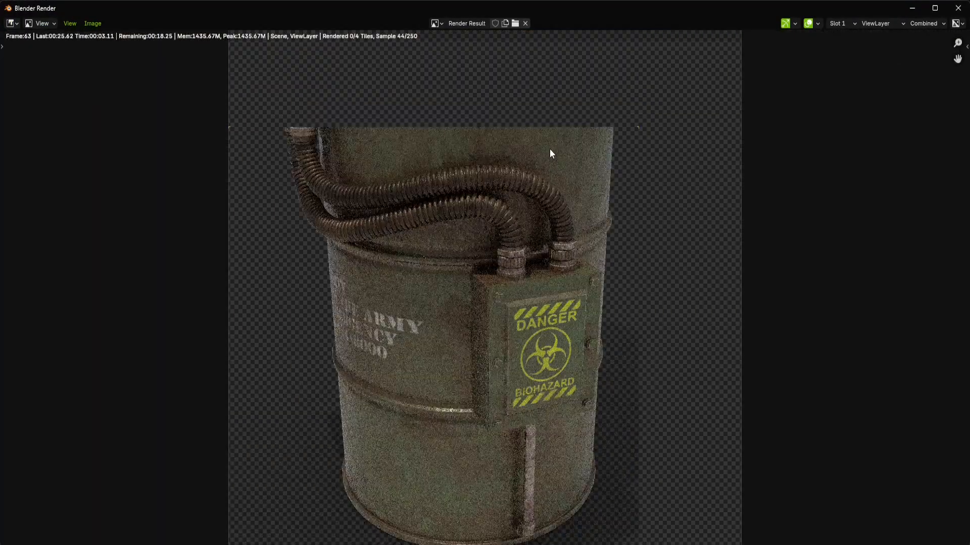
pyautogui.scroll(-1, 551, 151)
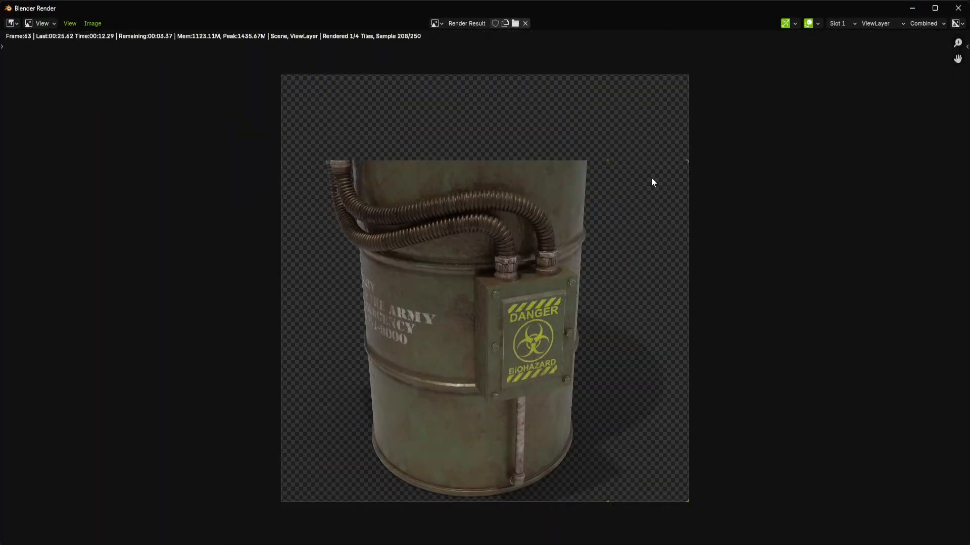